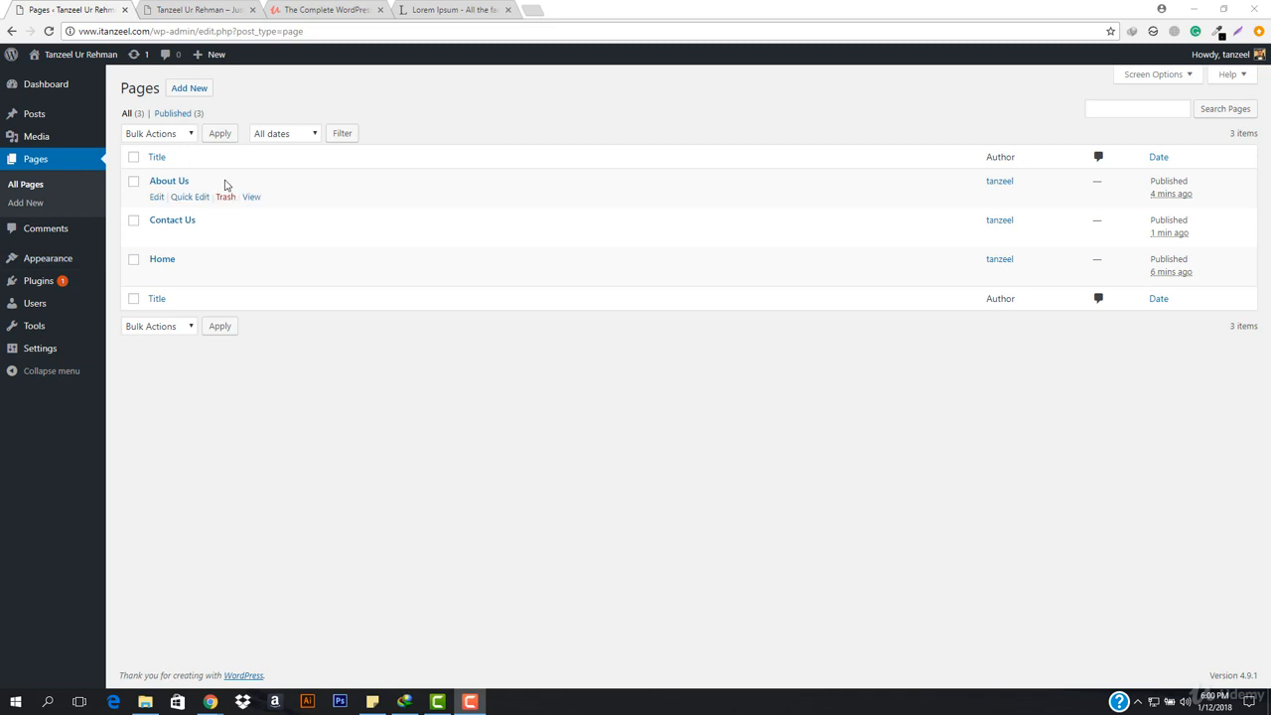
View the published Home page in a new browser tab and look through its content
{"action": "mouse_move", "coordinate": [185, 284]}
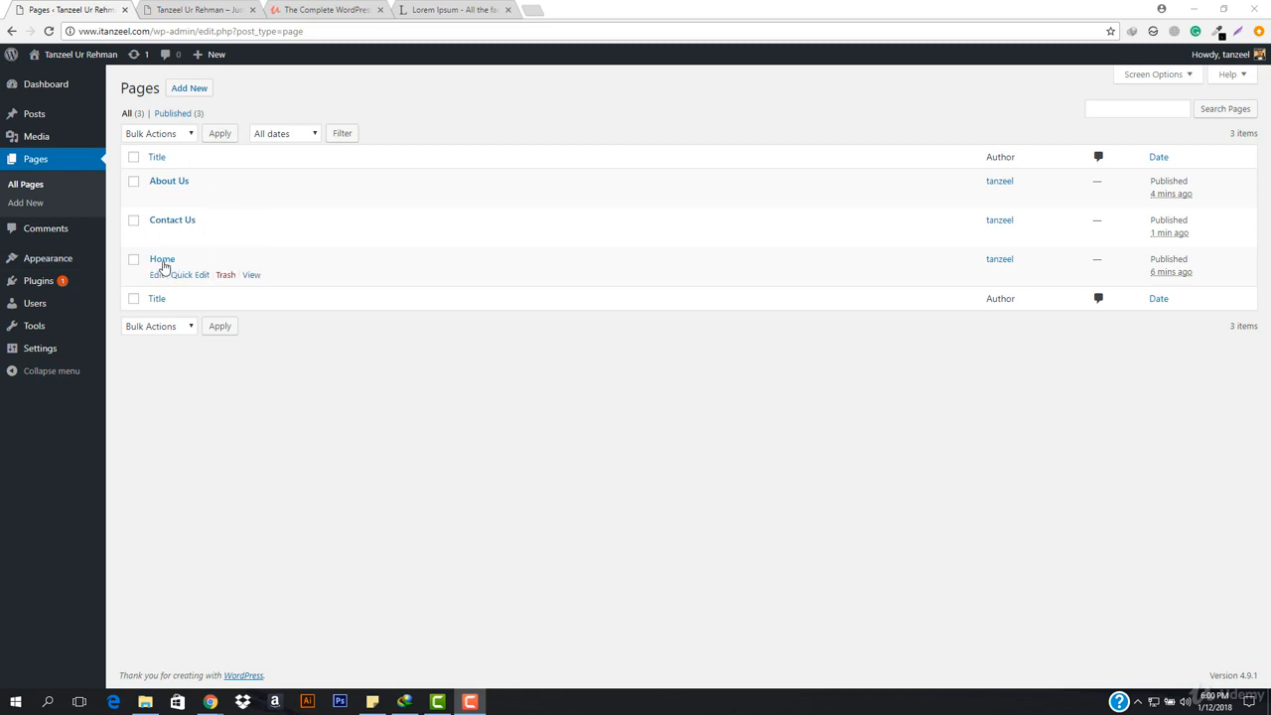
{"action": "right_click", "coordinate": [252, 278]}
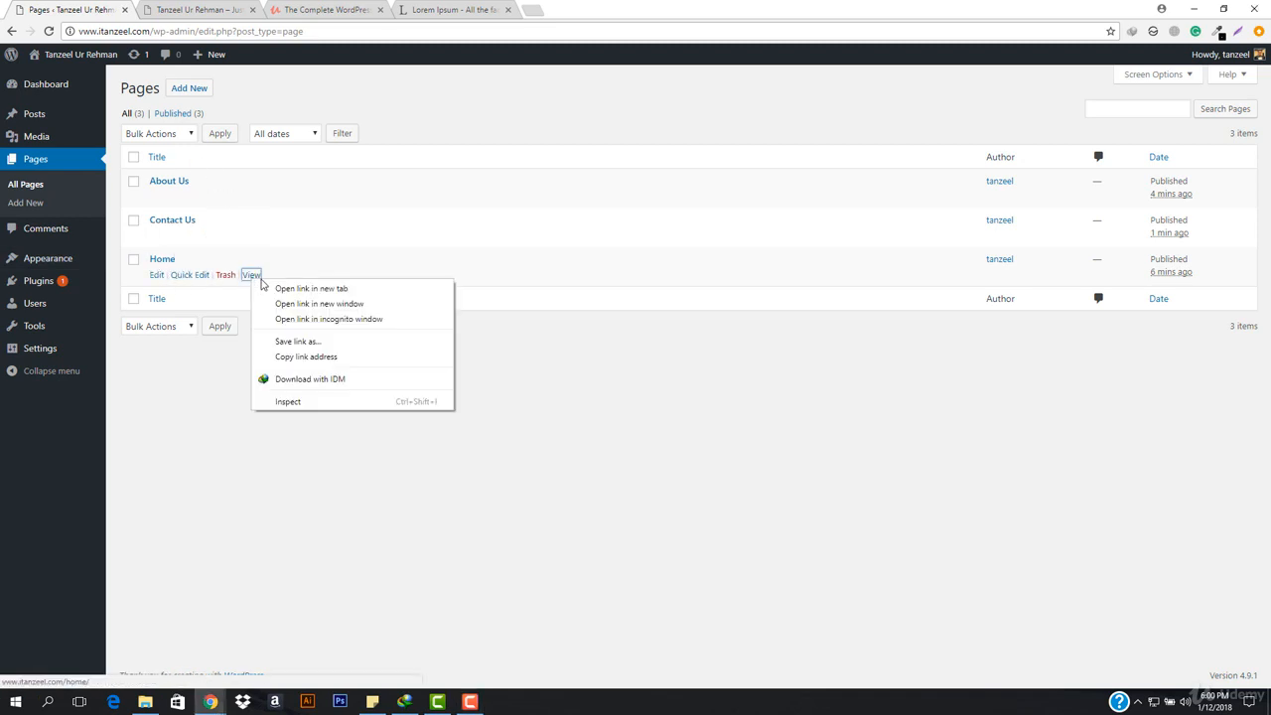
{"action": "left_click", "coordinate": [310, 289]}
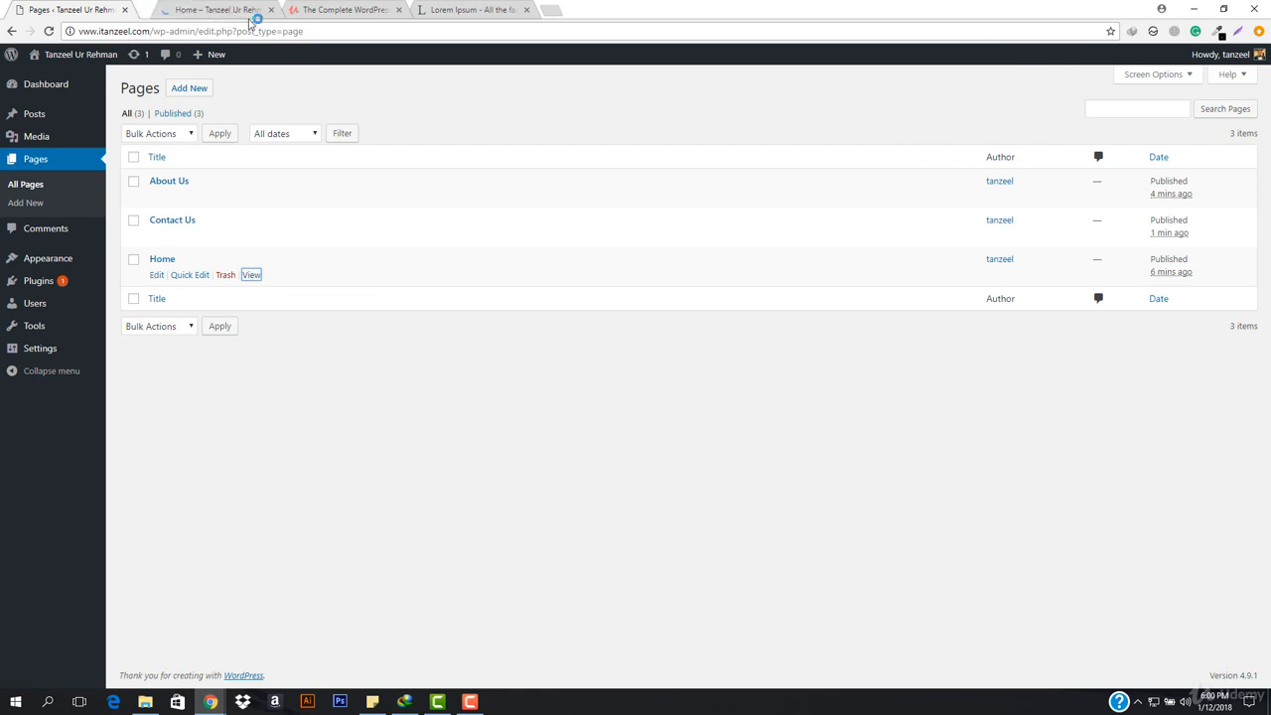
{"action": "left_click", "coordinate": [189, 12]}
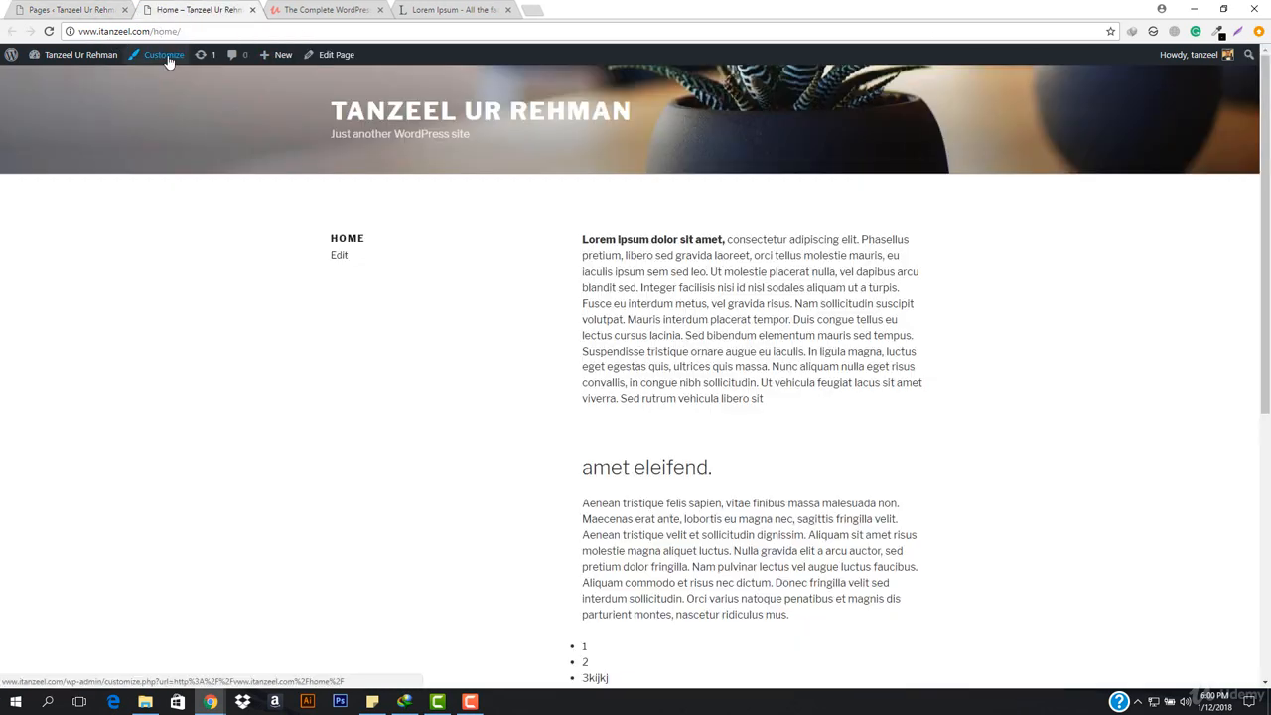
{"action": "scroll", "coordinate": [493, 397], "scroll_direction": "down", "scroll_amount": 5}
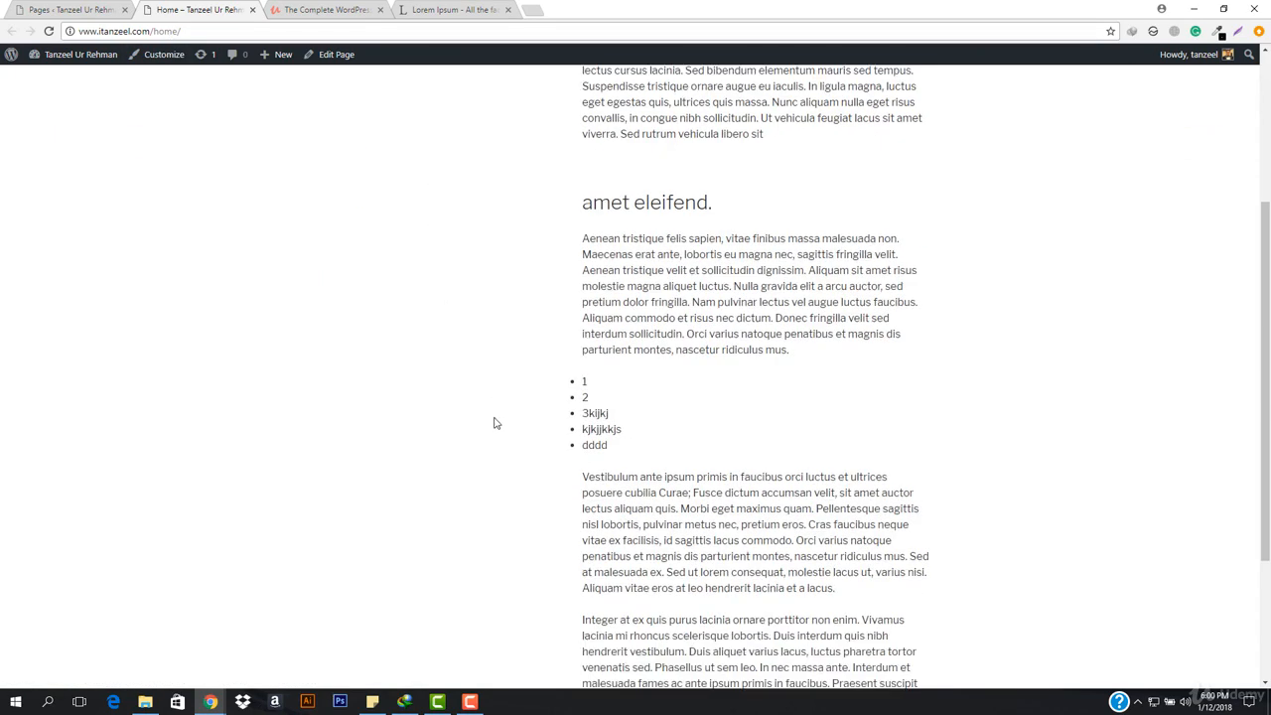
{"action": "scroll", "coordinate": [487, 479], "scroll_direction": "up", "scroll_amount": 5}
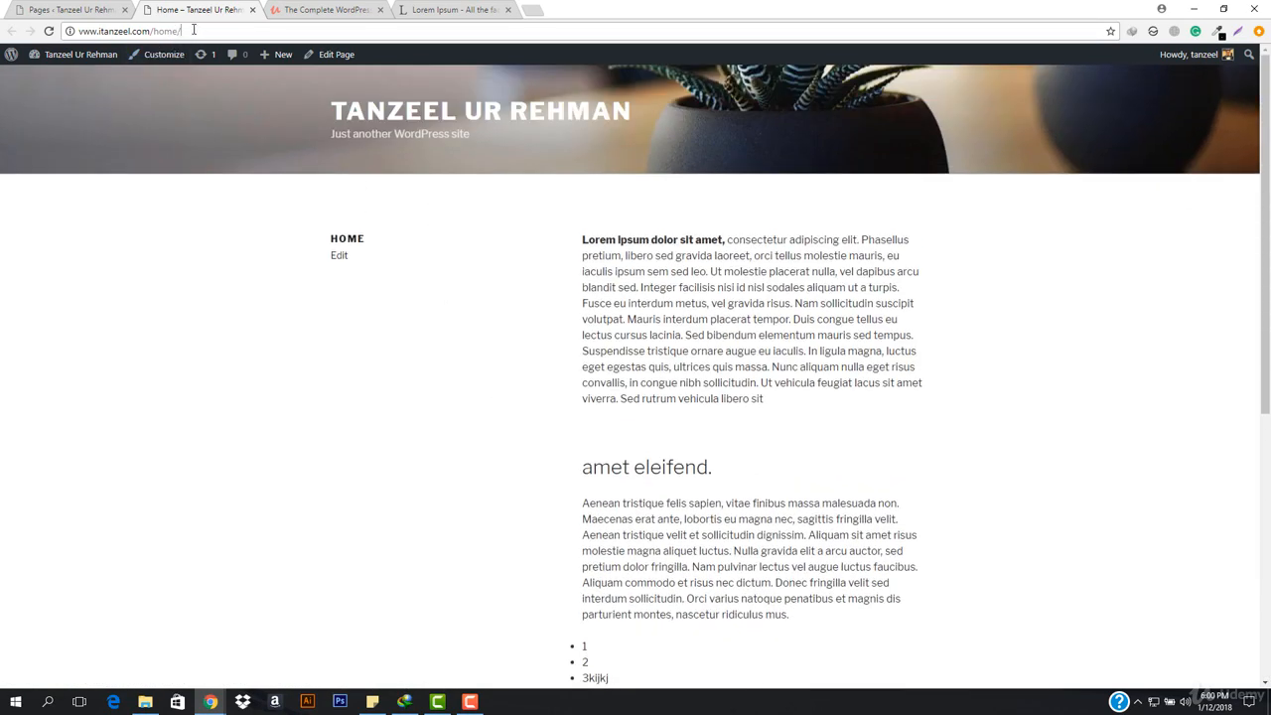
Load the site's root address without the /home/ path and examine what the front page displays
{"action": "left_click_drag", "start_coordinate": [194, 30], "coordinate": [156, 30]}
{"action": "key", "text": "BackSpace"}
{"action": "key", "text": "Return"}
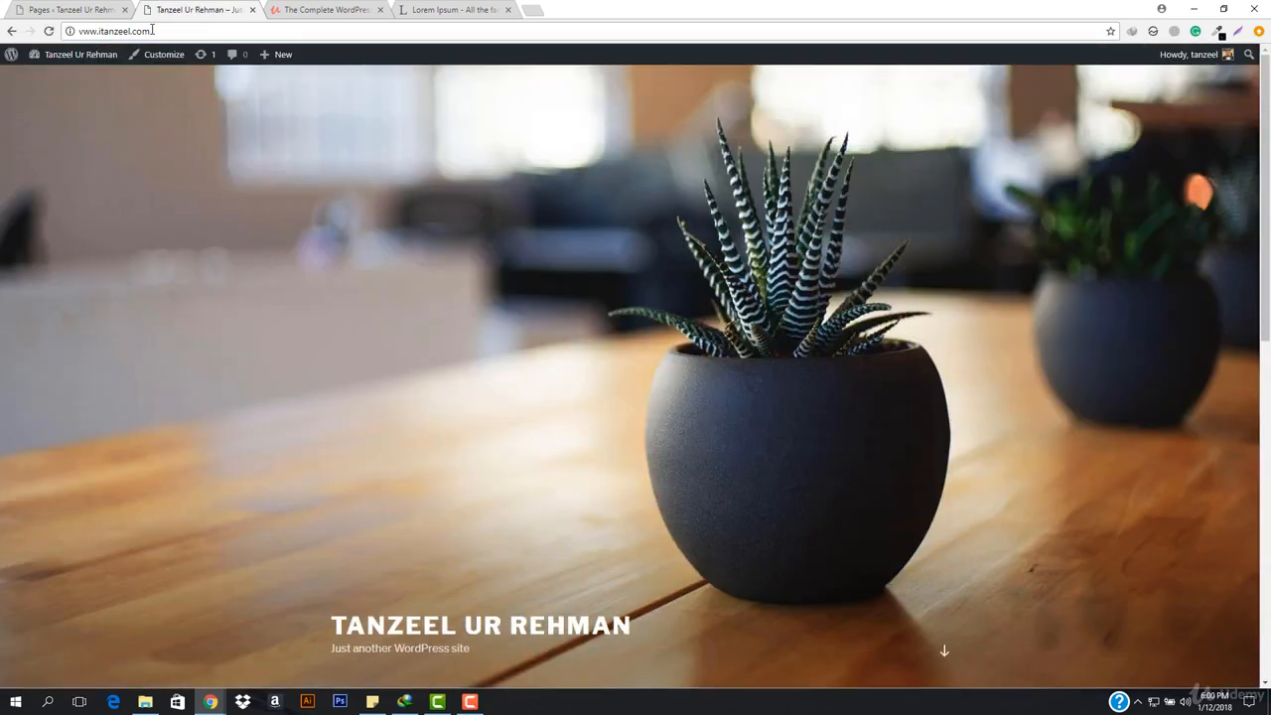
{"action": "scroll", "coordinate": [264, 262], "scroll_direction": "down", "scroll_amount": 8}
{"action": "scroll", "coordinate": [318, 314], "scroll_direction": "up", "scroll_amount": 3}
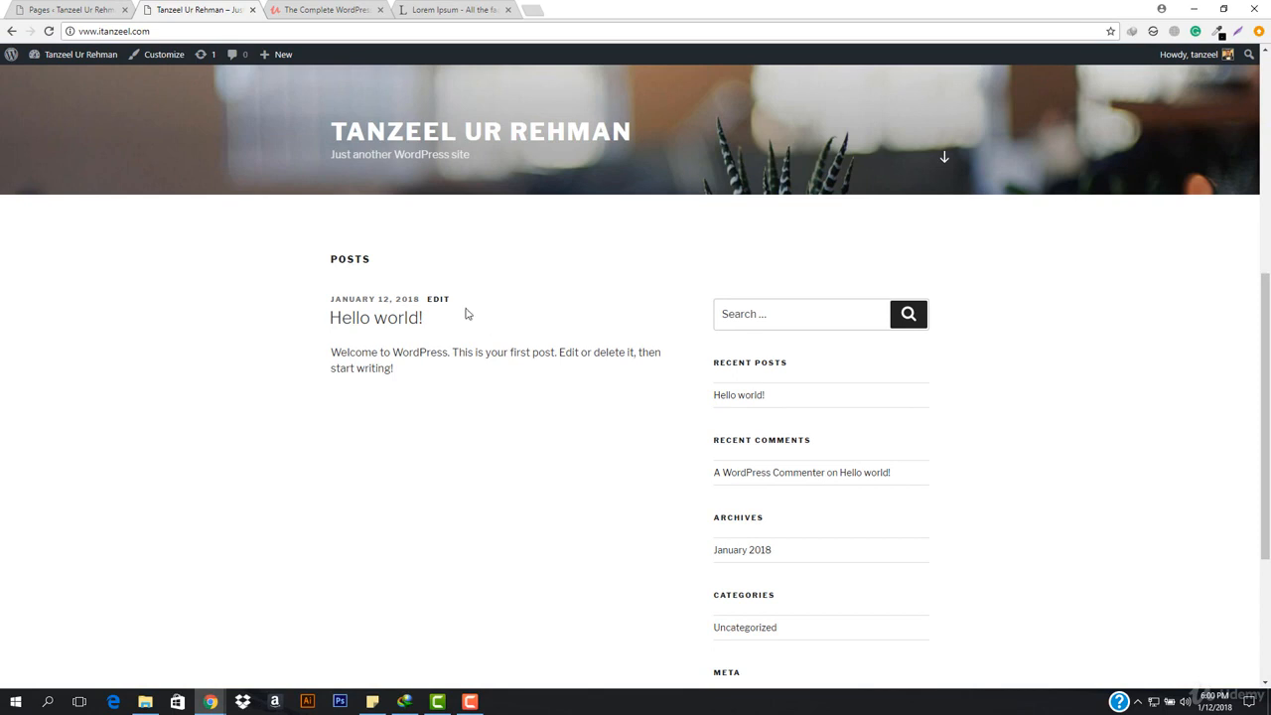
In the site admin's Reading settings, set the homepage display to a static page and bring up the homepage choices
{"action": "left_click", "coordinate": [71, 9]}
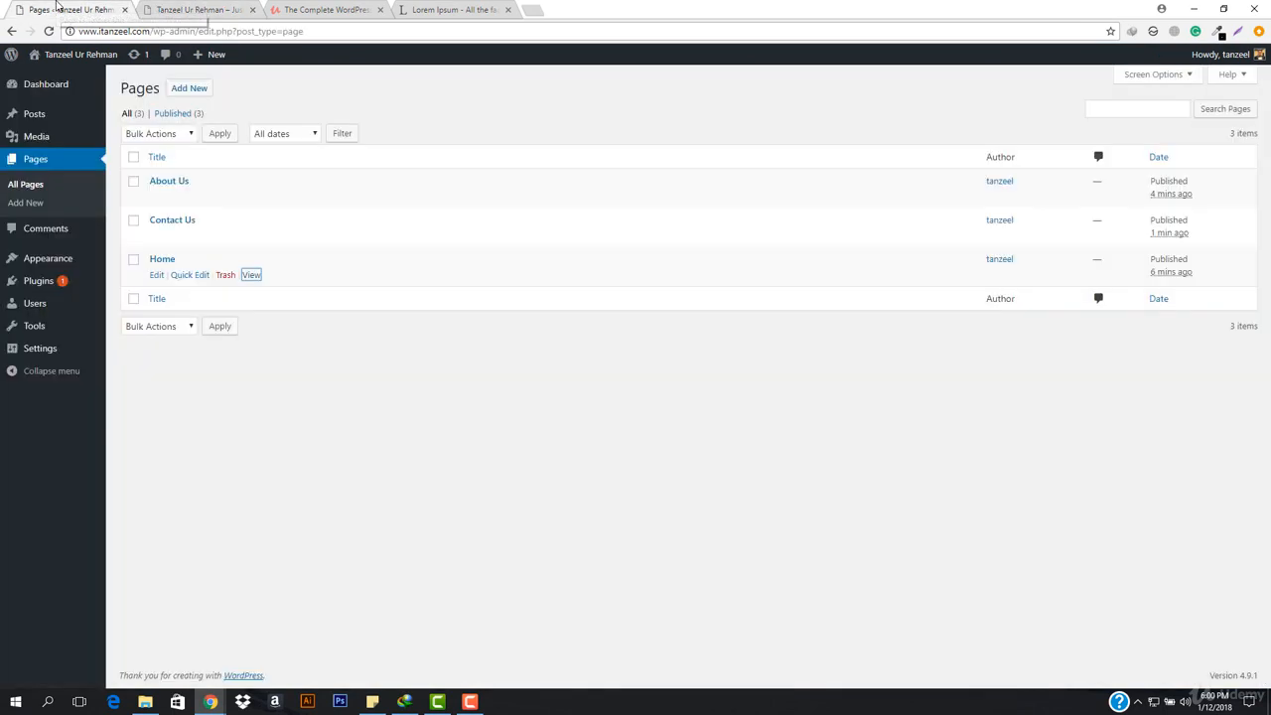
{"action": "mouse_move", "coordinate": [40, 352]}
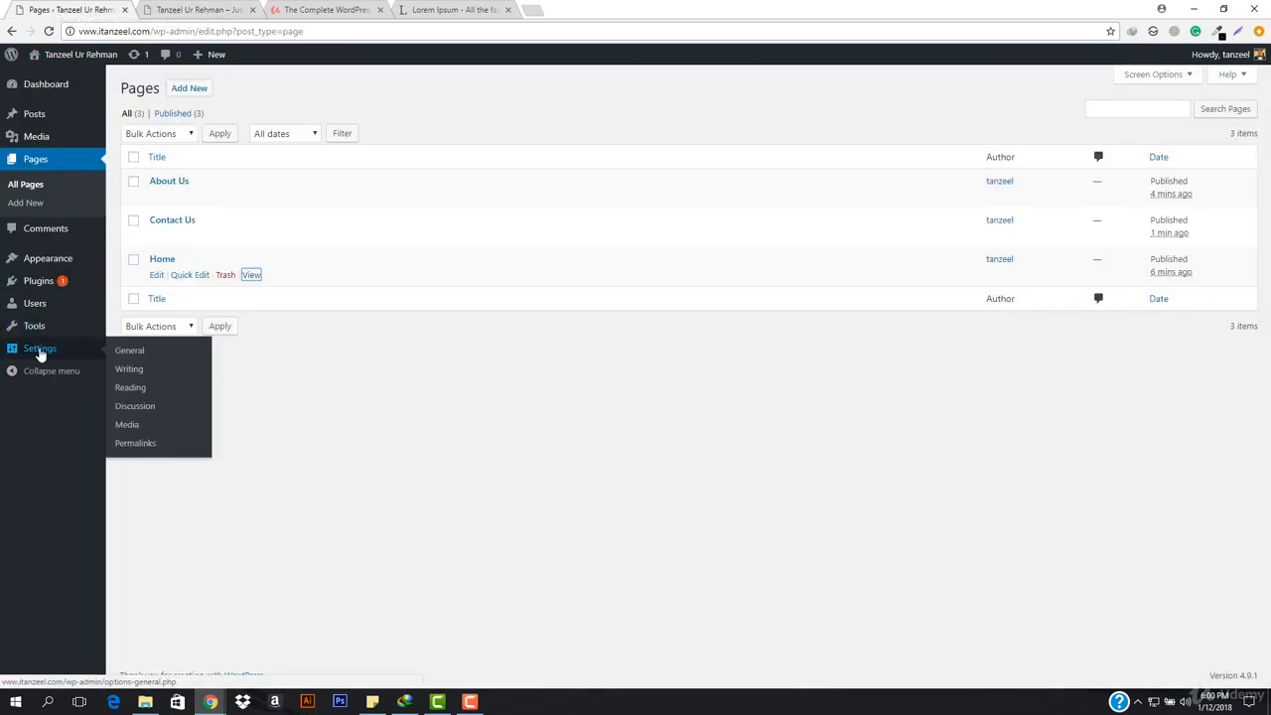
{"action": "left_click", "coordinate": [130, 389]}
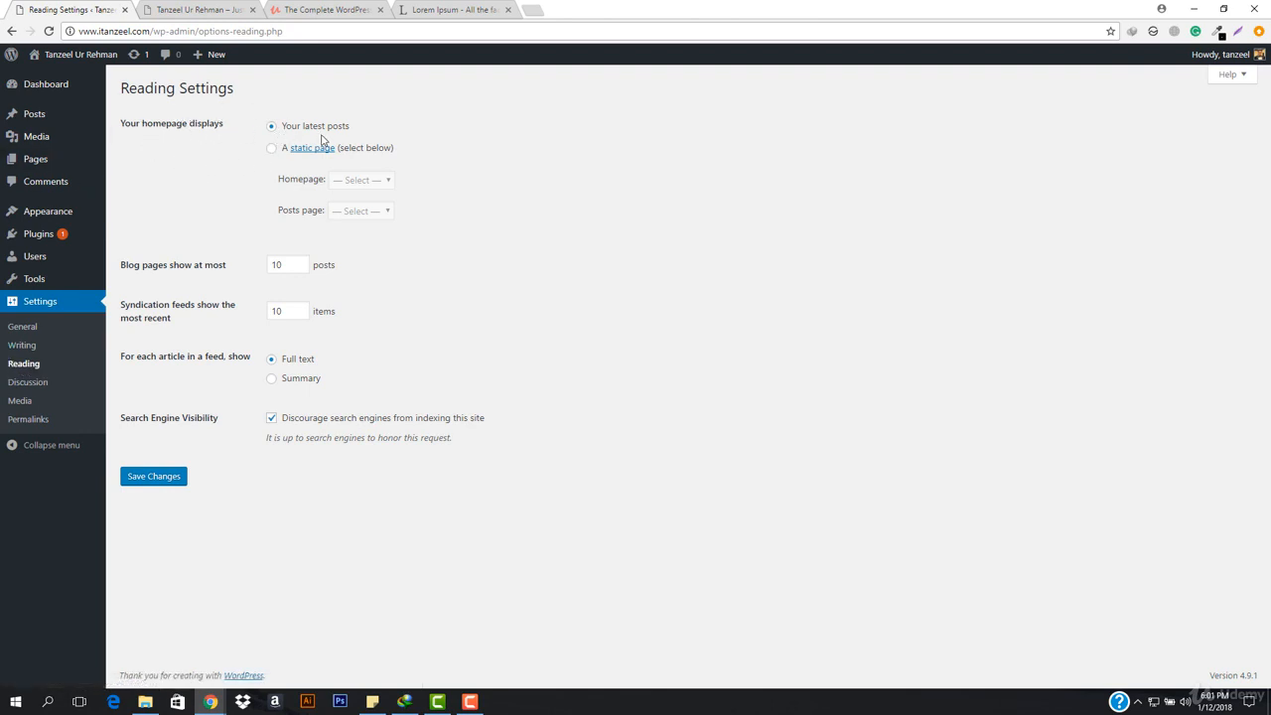
{"action": "left_click", "coordinate": [271, 150]}
{"action": "left_click", "coordinate": [379, 182]}
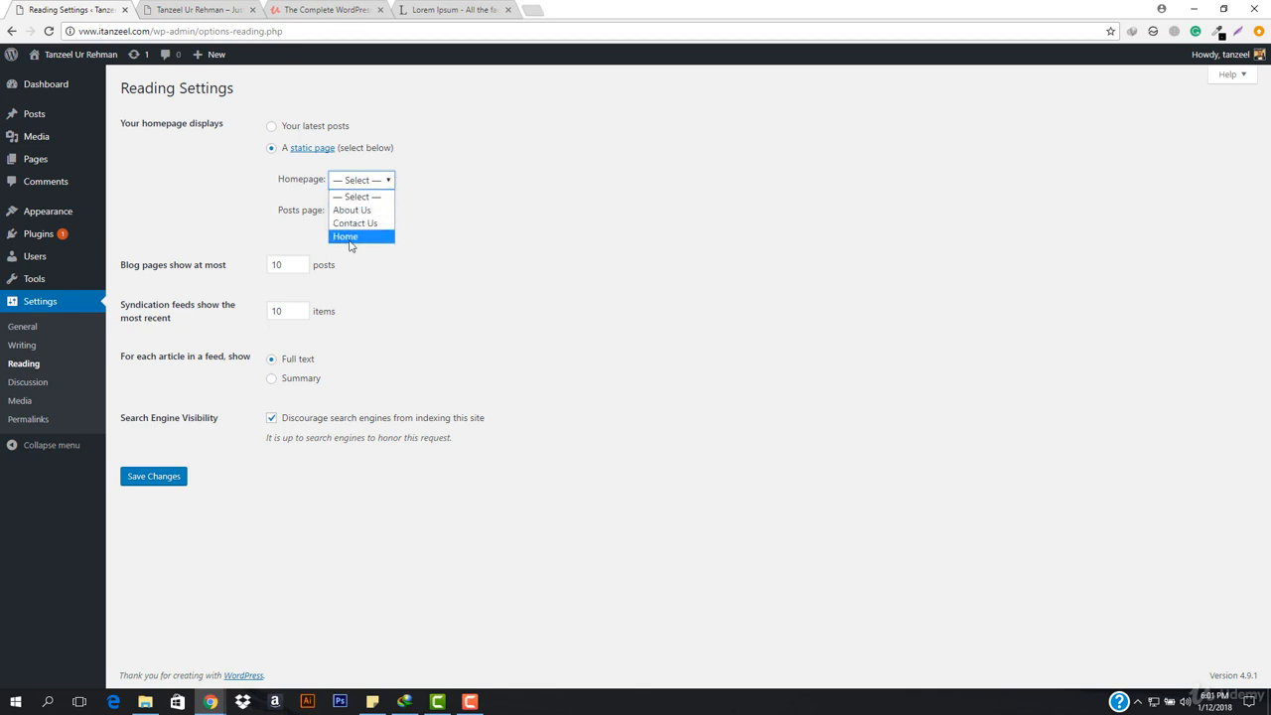
From the live site's tab, go to the admin dashboard and open the list of all pages
{"action": "left_click", "coordinate": [226, 10]}
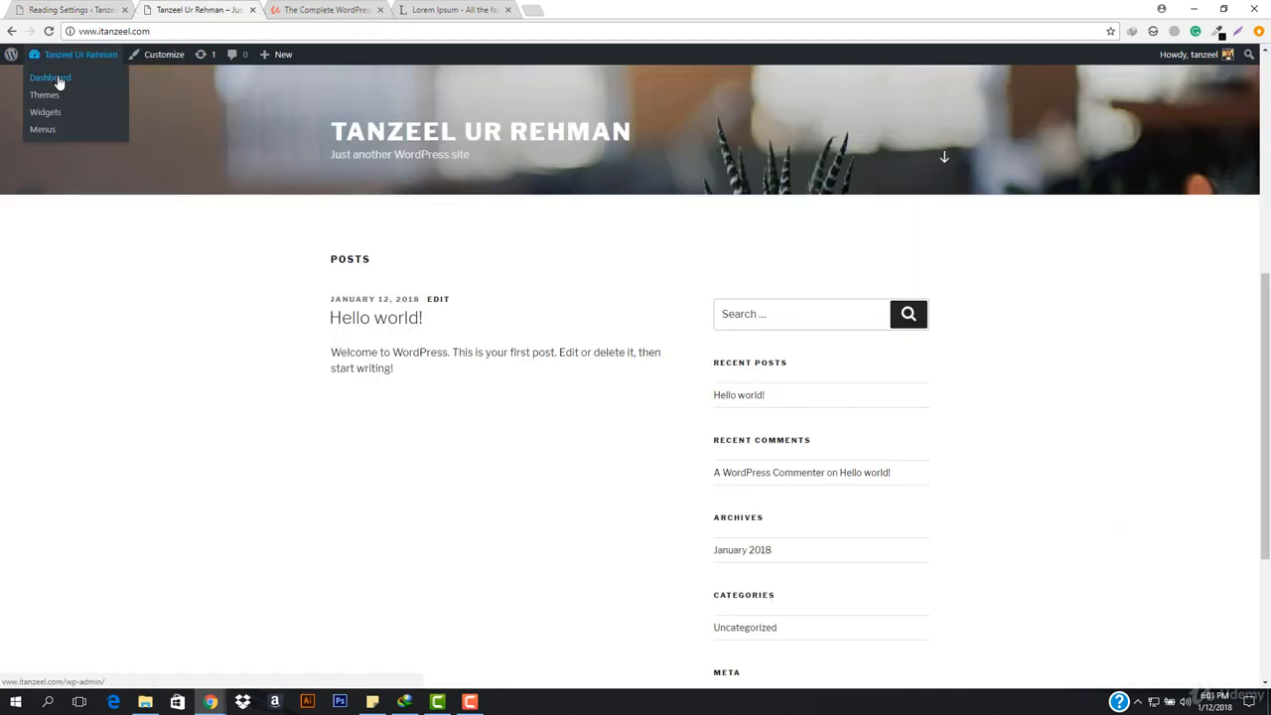
{"action": "left_click", "coordinate": [59, 80]}
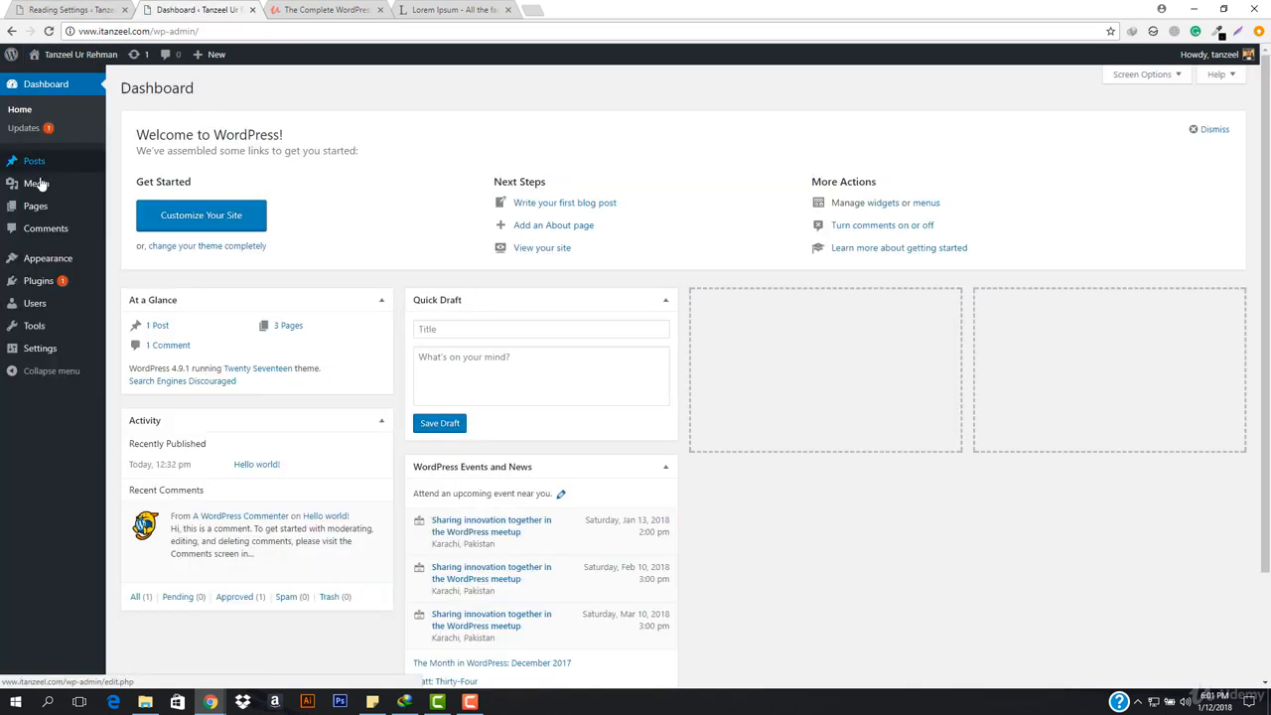
{"action": "mouse_move", "coordinate": [40, 205]}
{"action": "left_click", "coordinate": [131, 208]}
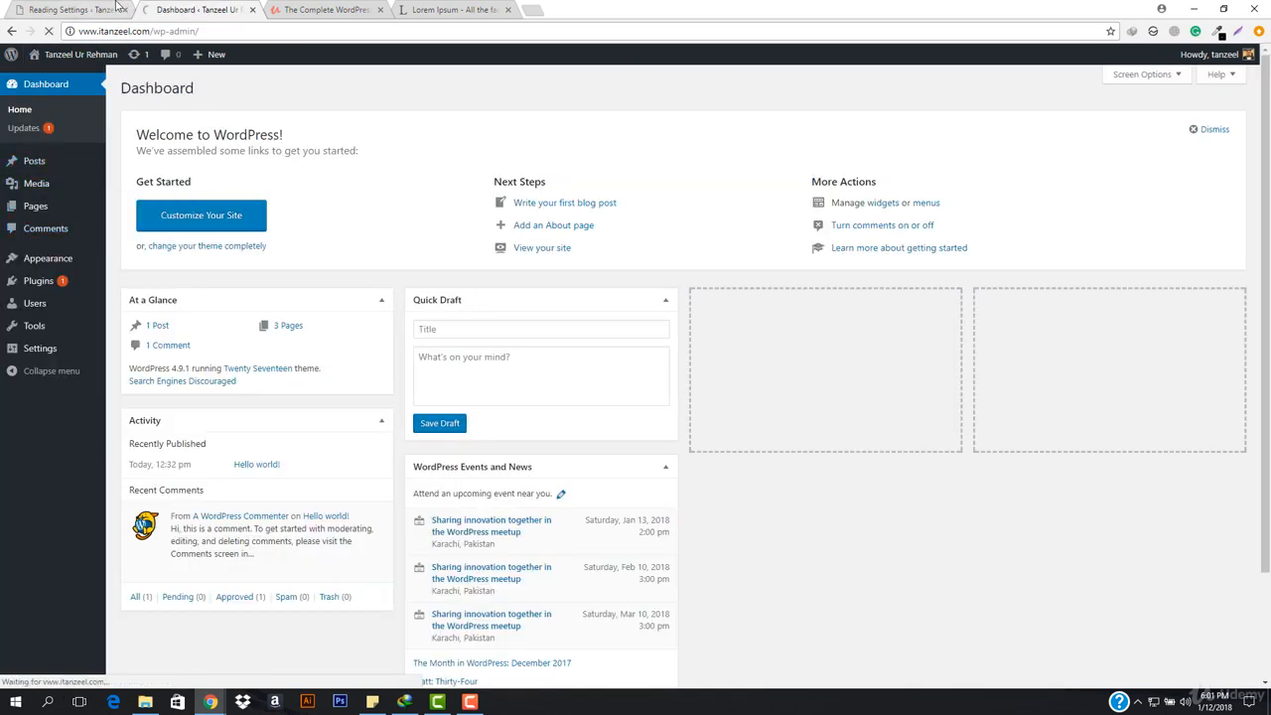
Back in the Reading settings, choose Home as the static homepage and save the changes
{"action": "left_click", "coordinate": [109, 9]}
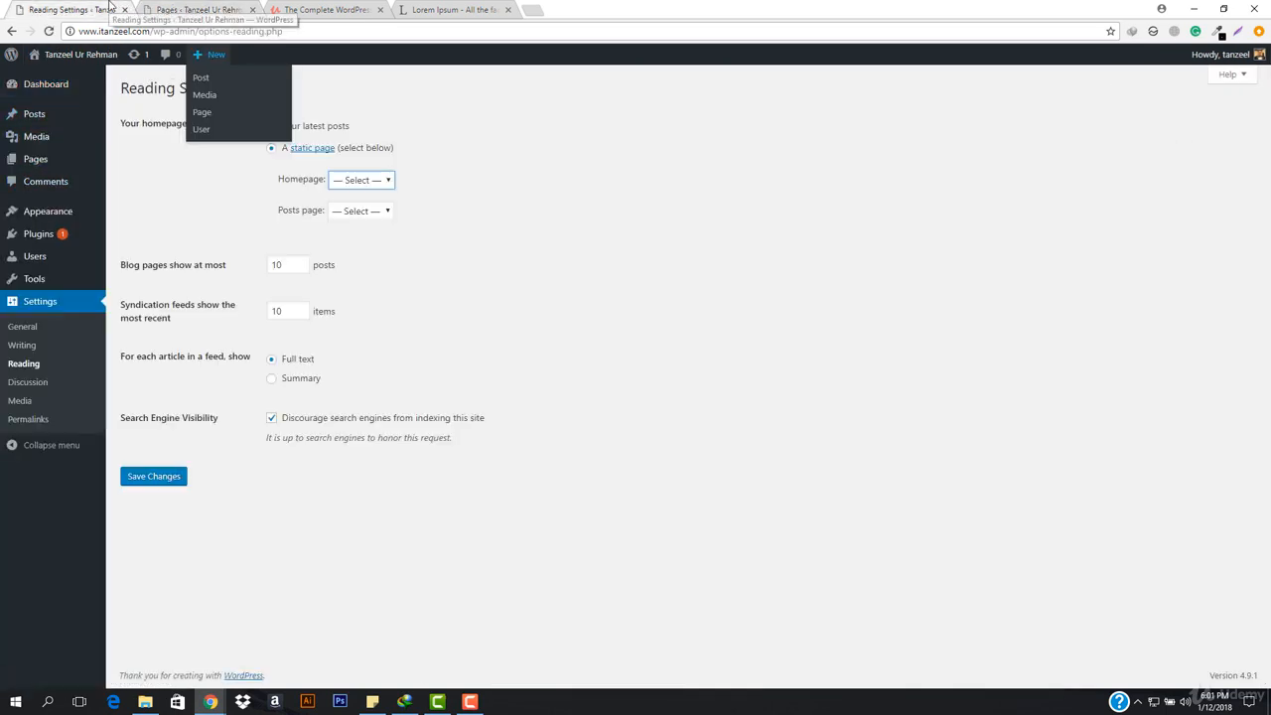
{"action": "left_click", "coordinate": [347, 187]}
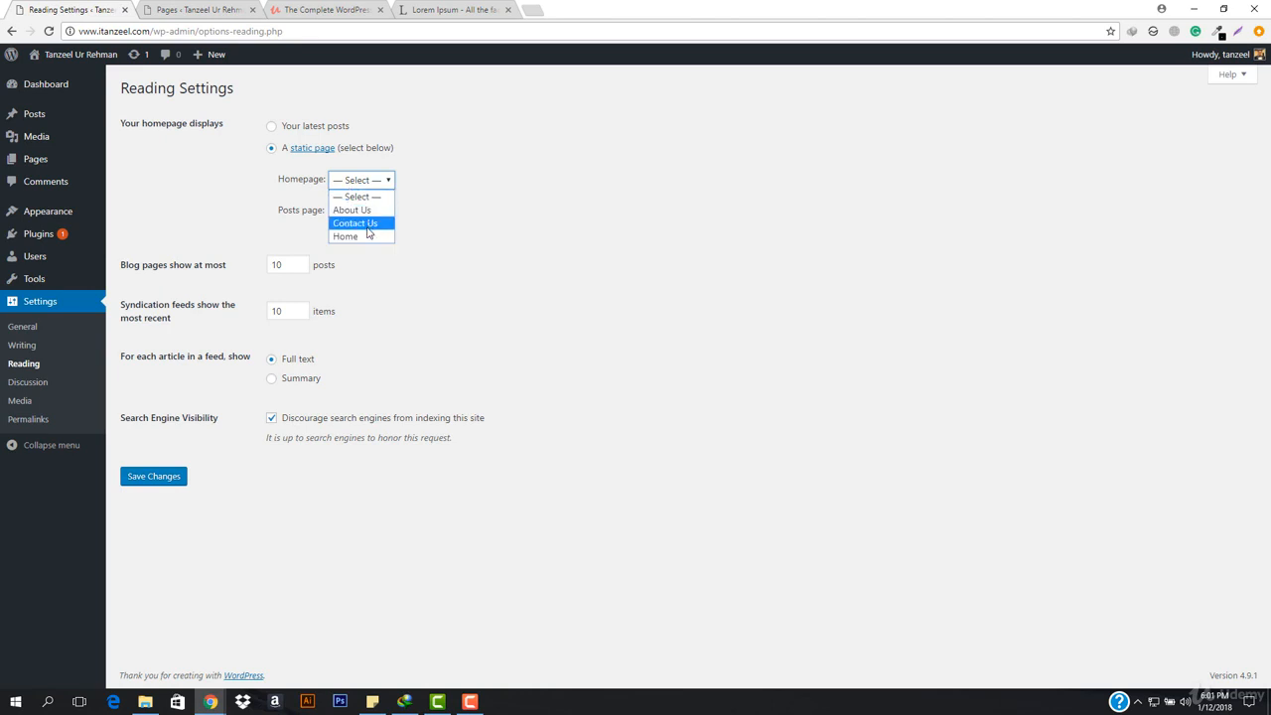
{"action": "left_click", "coordinate": [354, 239]}
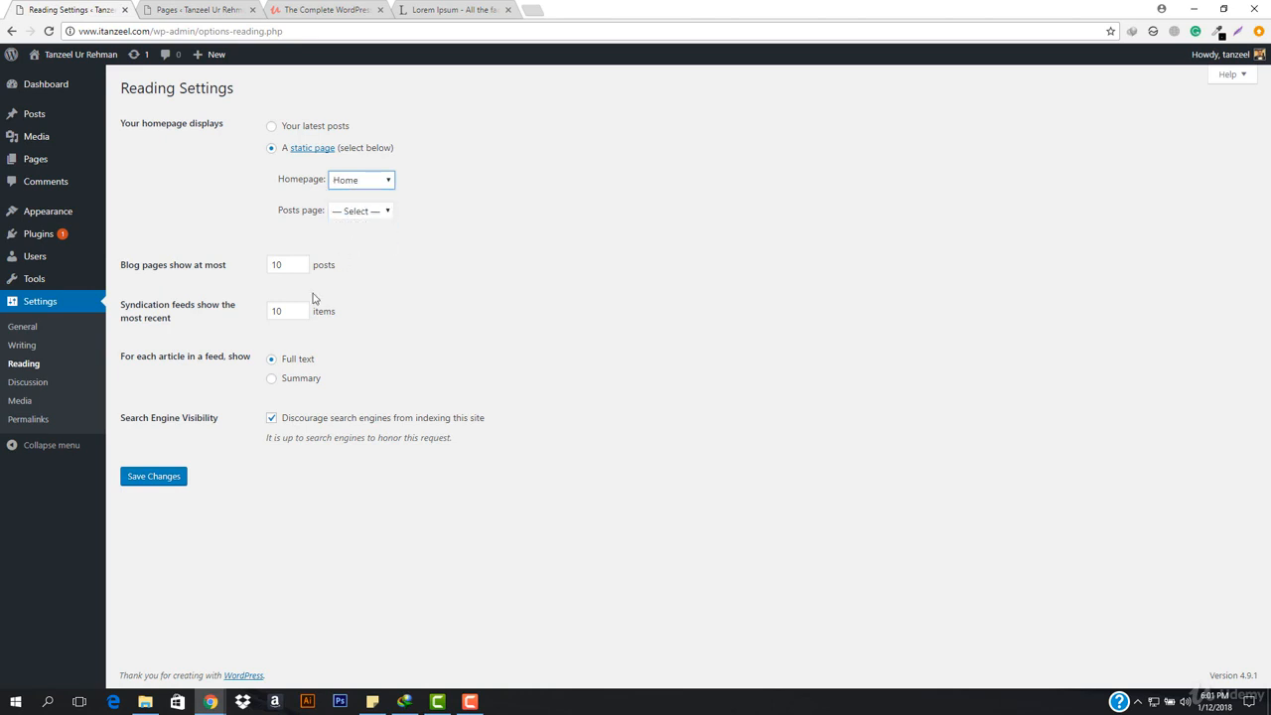
{"action": "left_click", "coordinate": [161, 477]}
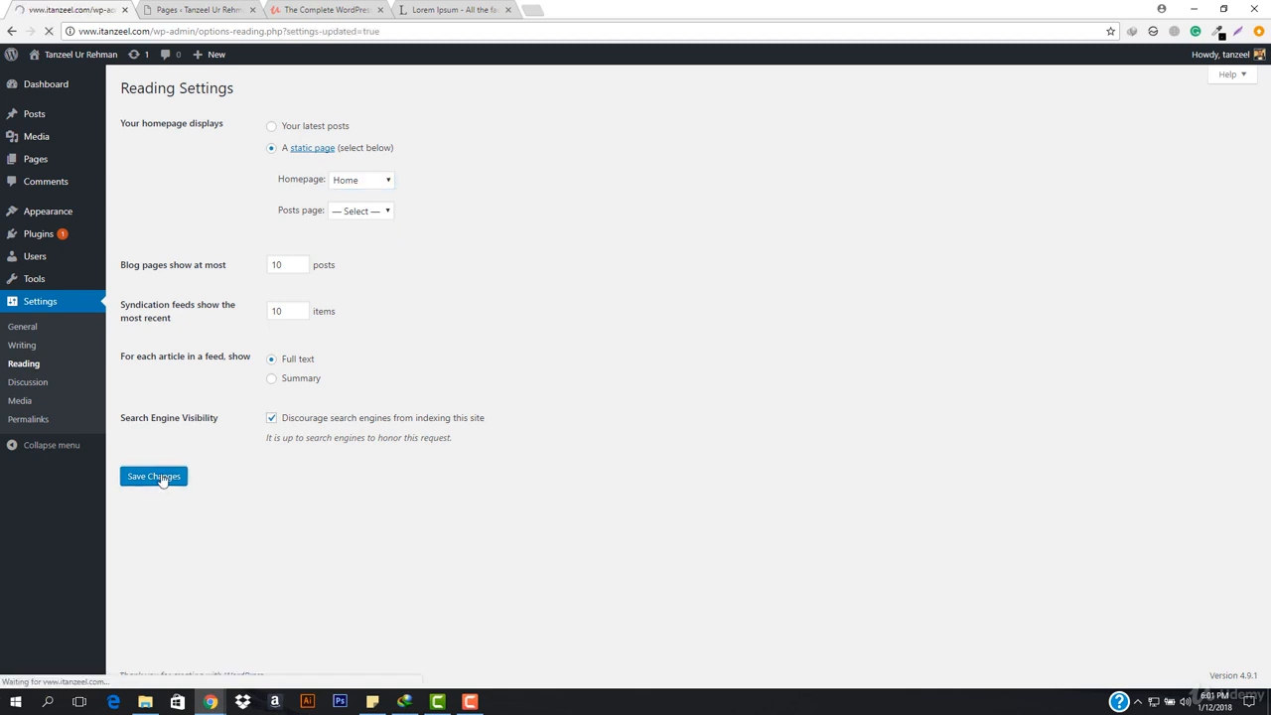
Load the site's root address in the second browser tab and check the content of the front page
{"action": "left_click", "coordinate": [206, 8]}
{"action": "left_click_drag", "start_coordinate": [320, 31], "coordinate": [160, 31]}
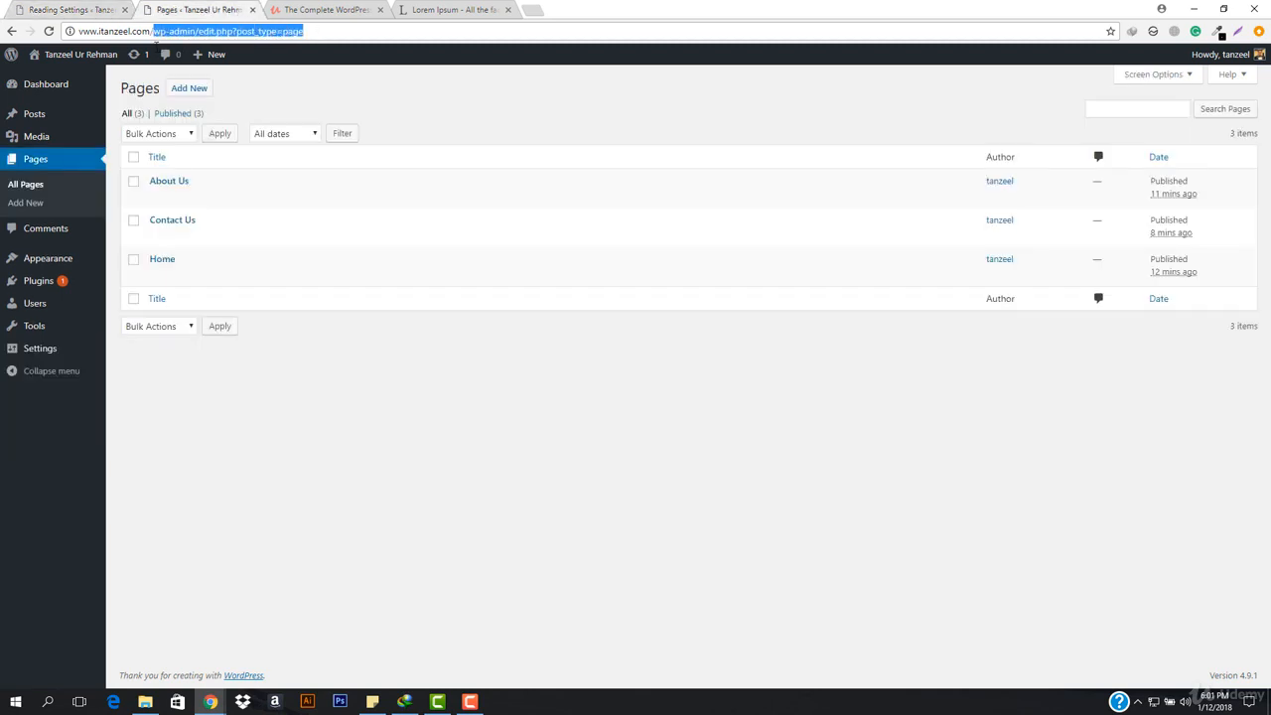
{"action": "key", "text": "BackSpace"}
{"action": "key", "text": "Return"}
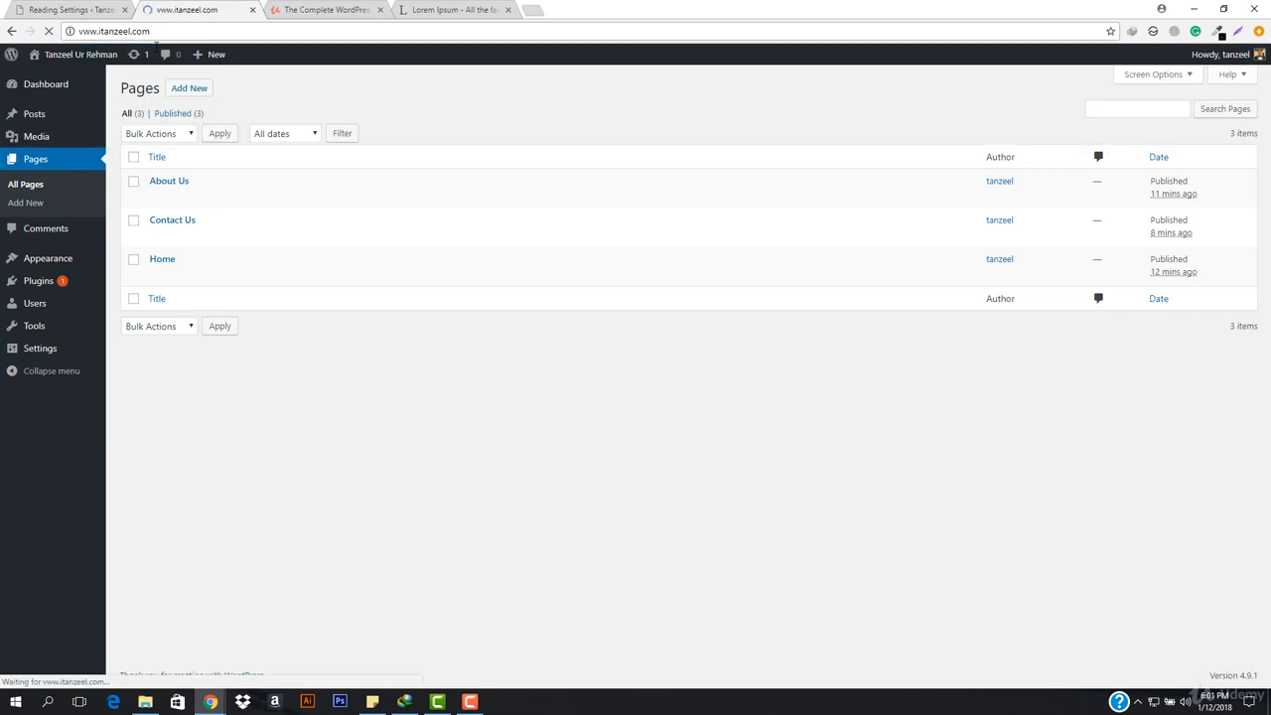
{"action": "scroll", "coordinate": [424, 391], "scroll_direction": "down", "scroll_amount": 6}
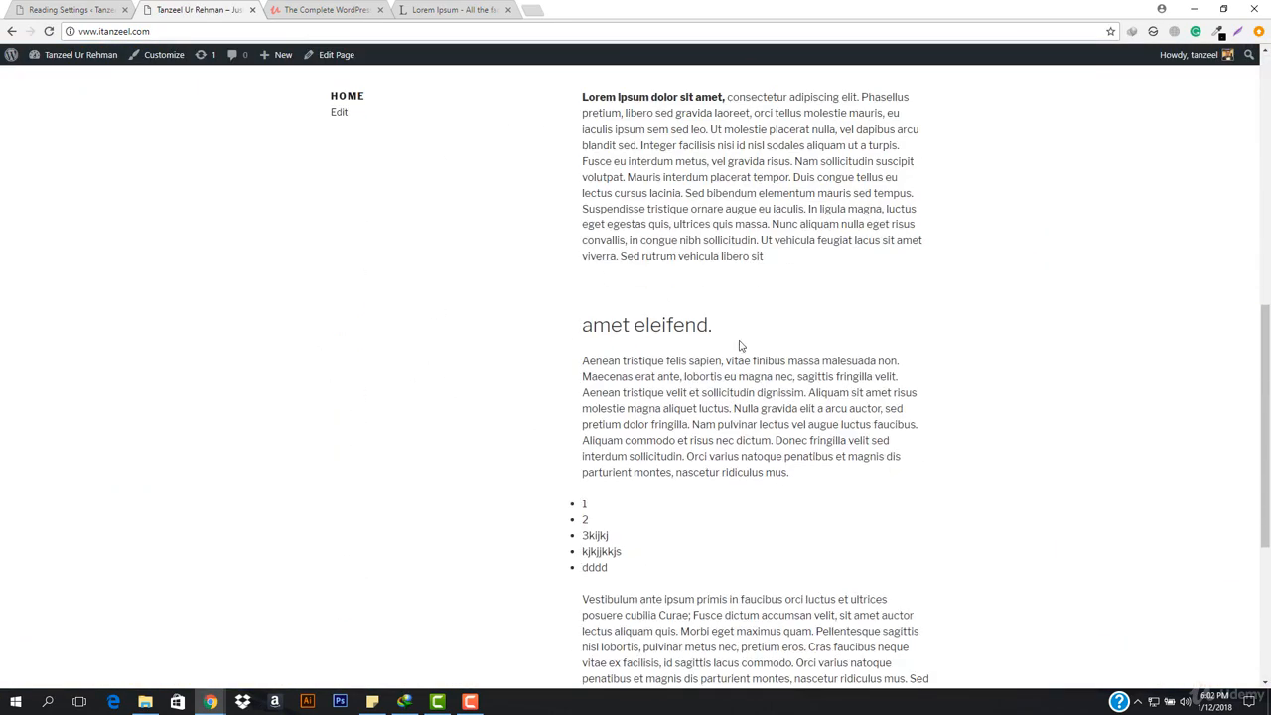
{"action": "scroll", "coordinate": [378, 108], "scroll_direction": "up", "scroll_amount": 2}
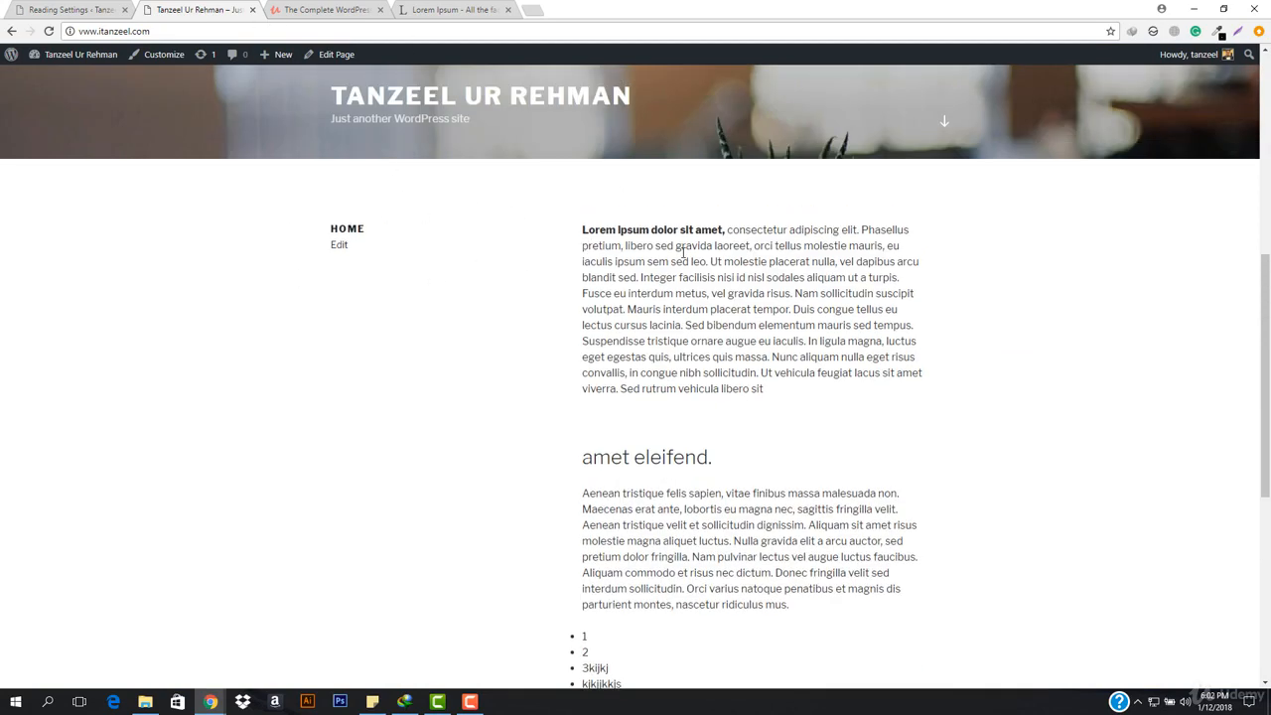
{"action": "scroll", "coordinate": [726, 347], "scroll_direction": "down", "scroll_amount": 7}
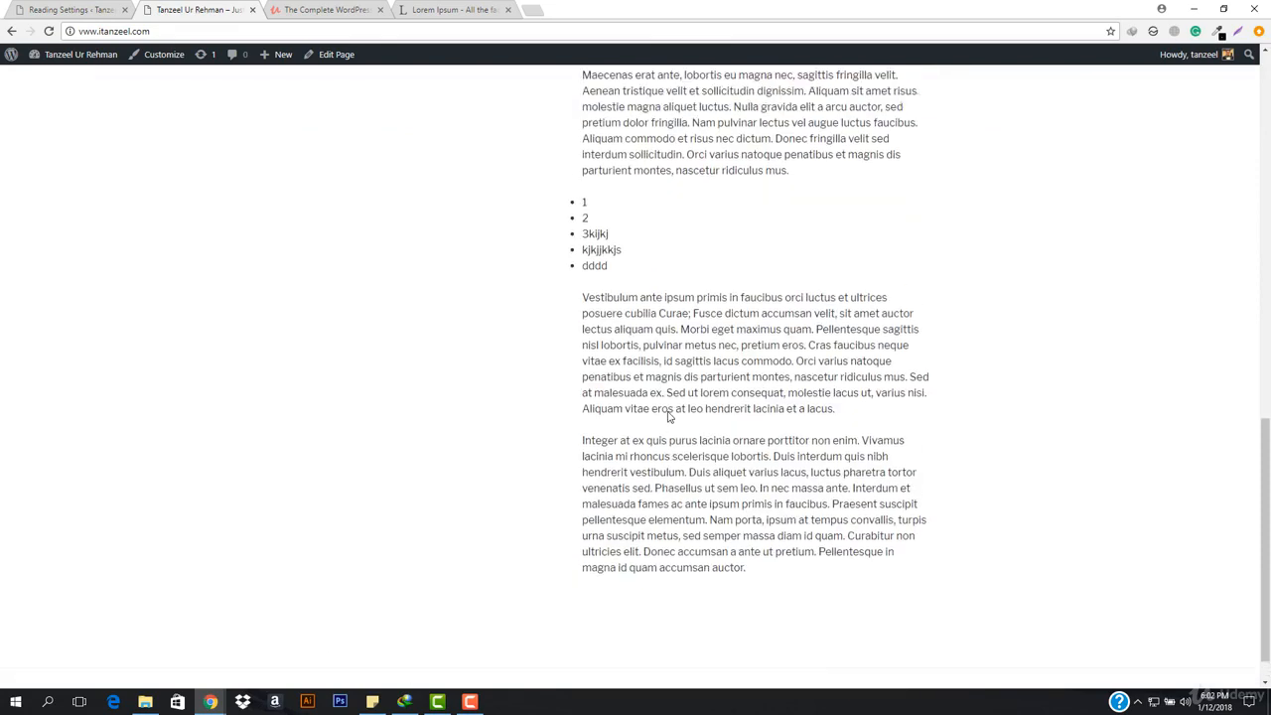
{"action": "scroll", "coordinate": [669, 417], "scroll_direction": "up", "scroll_amount": 12}
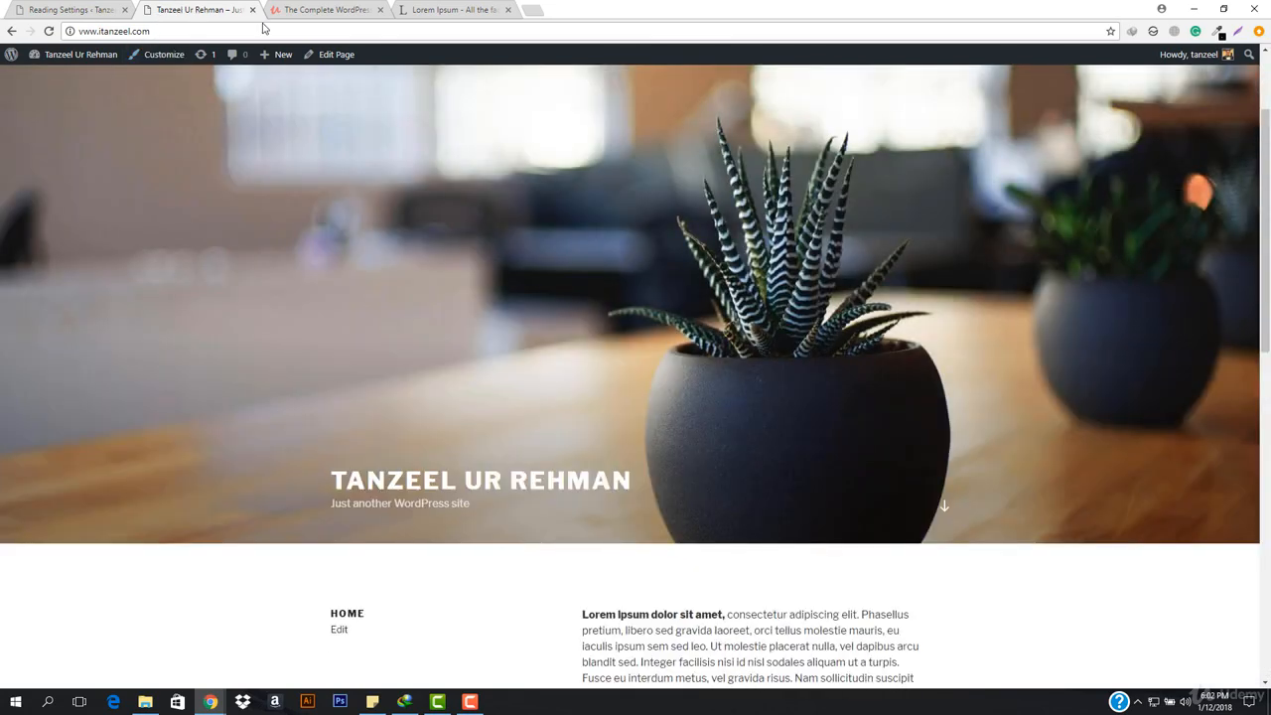
Return to the admin tab and open the list of all pages to check the Home entry
{"action": "left_click", "coordinate": [32, 8]}
{"action": "mouse_move", "coordinate": [39, 159]}
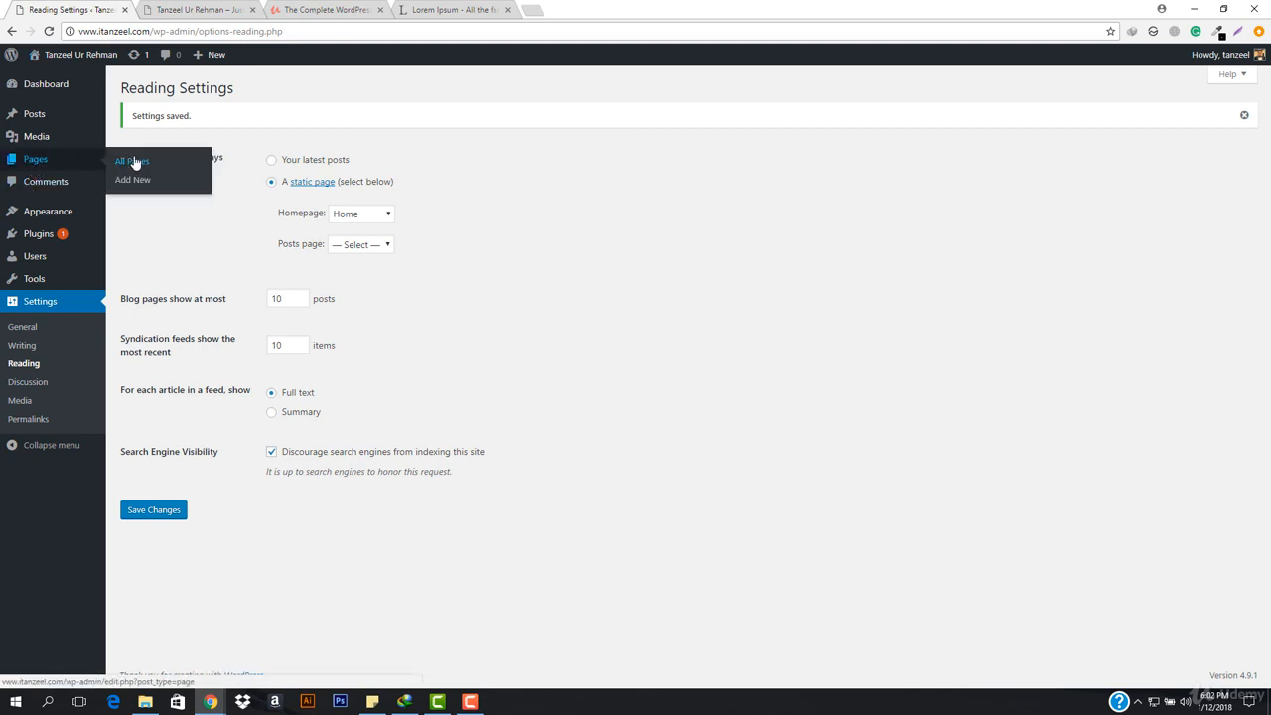
{"action": "left_click", "coordinate": [134, 162]}
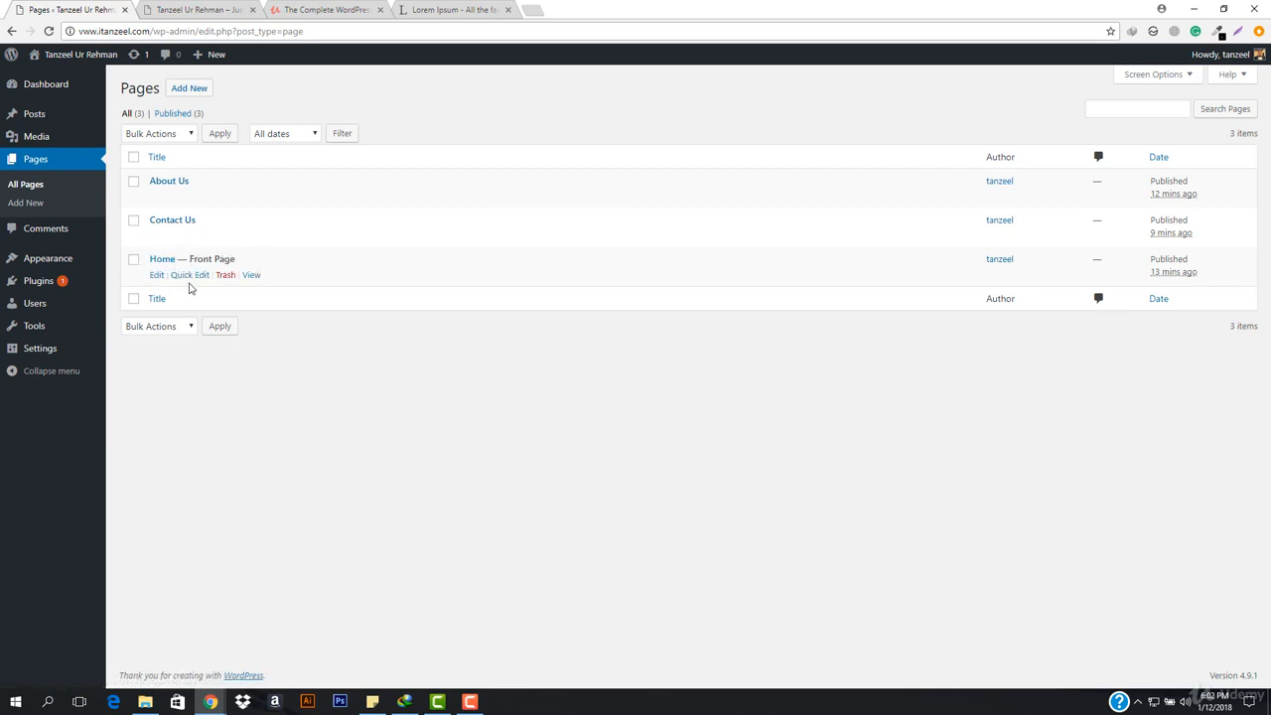
Switch to the live site's tab and review the front page's header image and text
{"action": "left_click", "coordinate": [174, 9]}
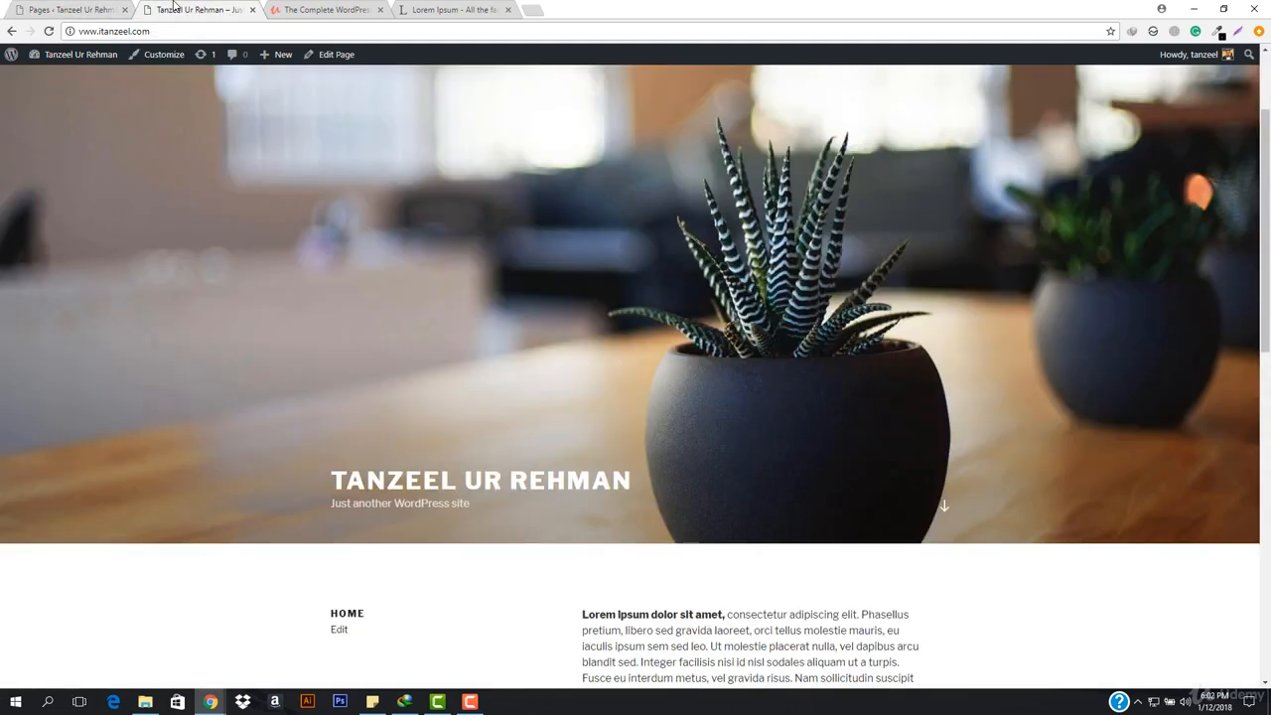
{"action": "scroll", "coordinate": [415, 337], "scroll_direction": "down", "scroll_amount": 8}
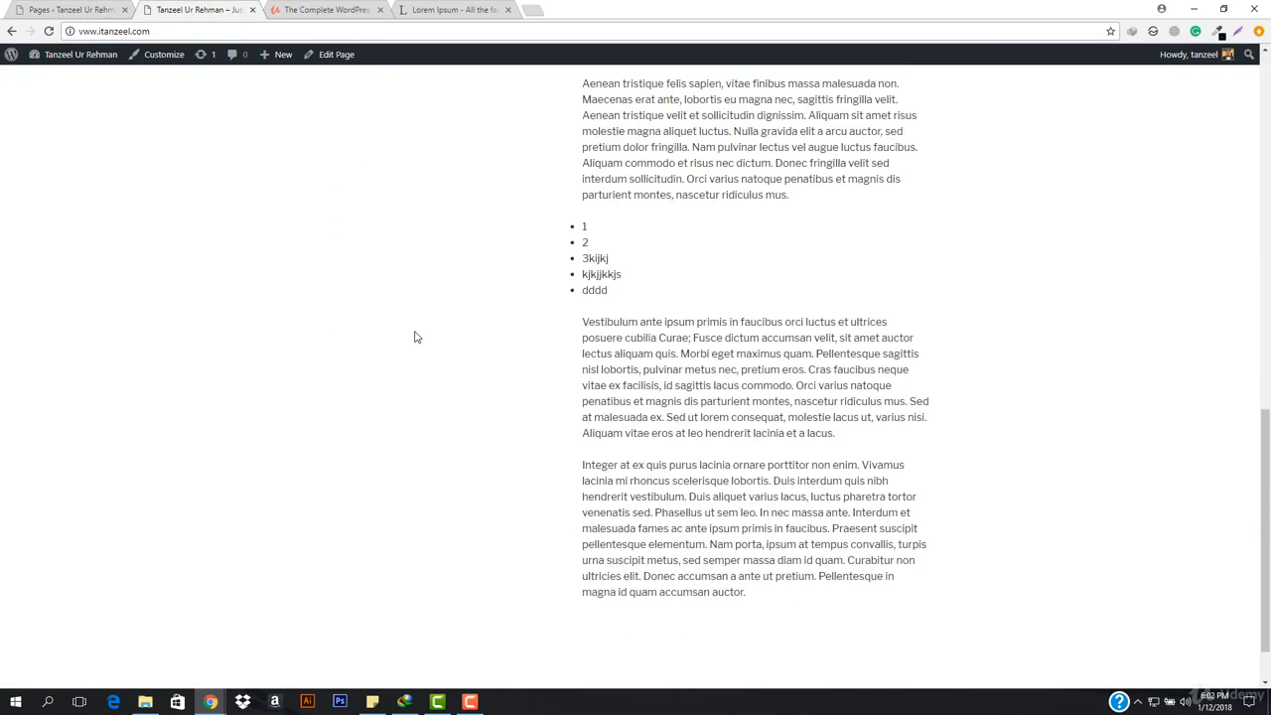
{"action": "scroll", "coordinate": [415, 347], "scroll_direction": "up", "scroll_amount": 7}
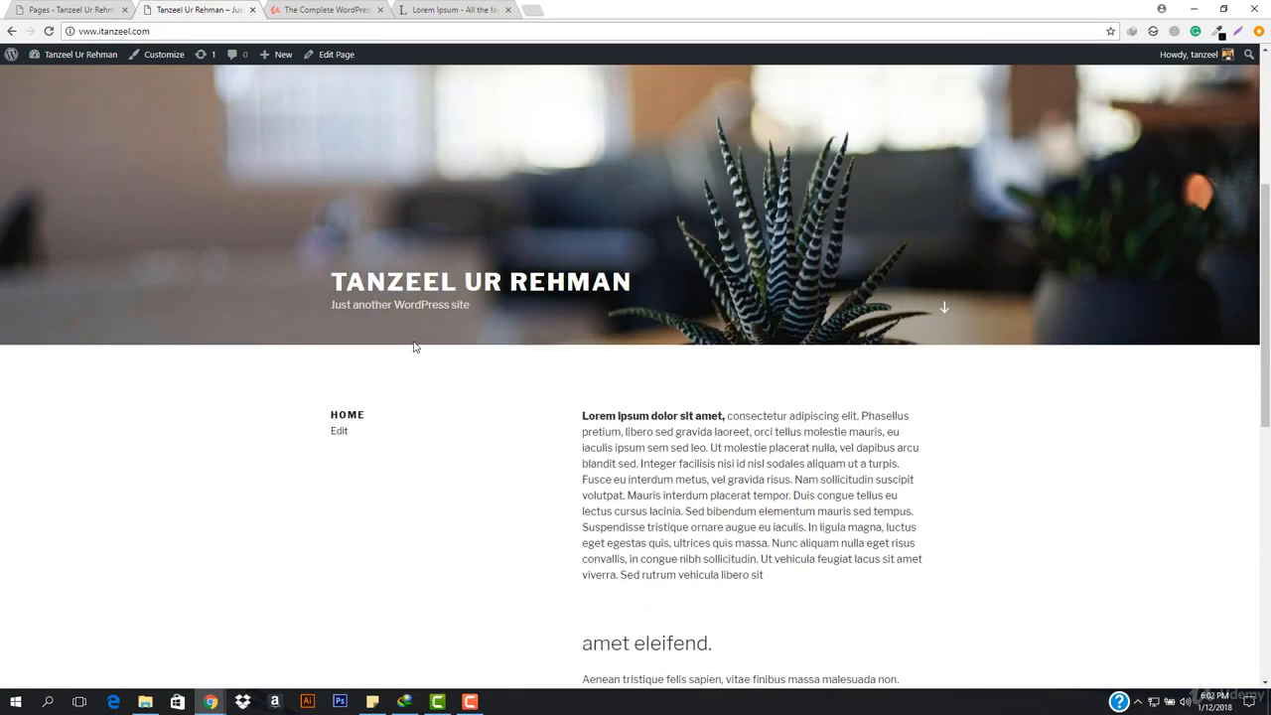
{"action": "scroll", "coordinate": [415, 346], "scroll_direction": "up", "scroll_amount": 3}
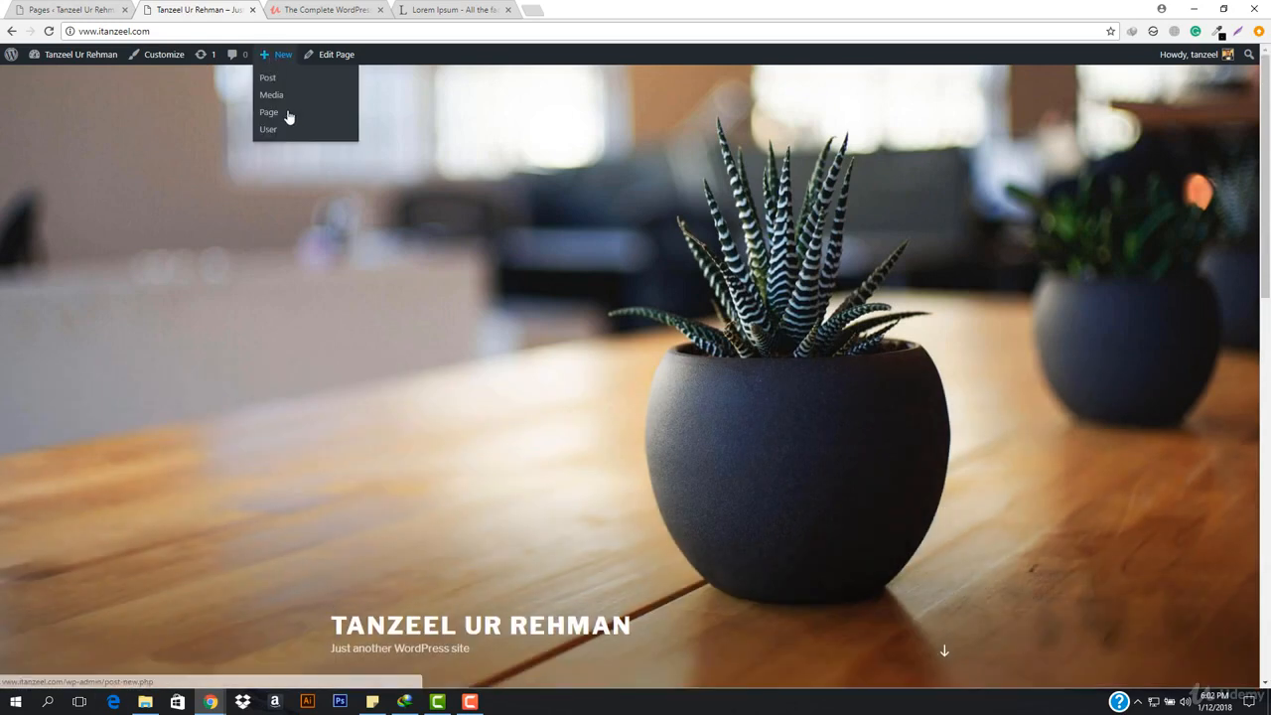
{"action": "scroll", "coordinate": [677, 469], "scroll_direction": "down", "scroll_amount": 3}
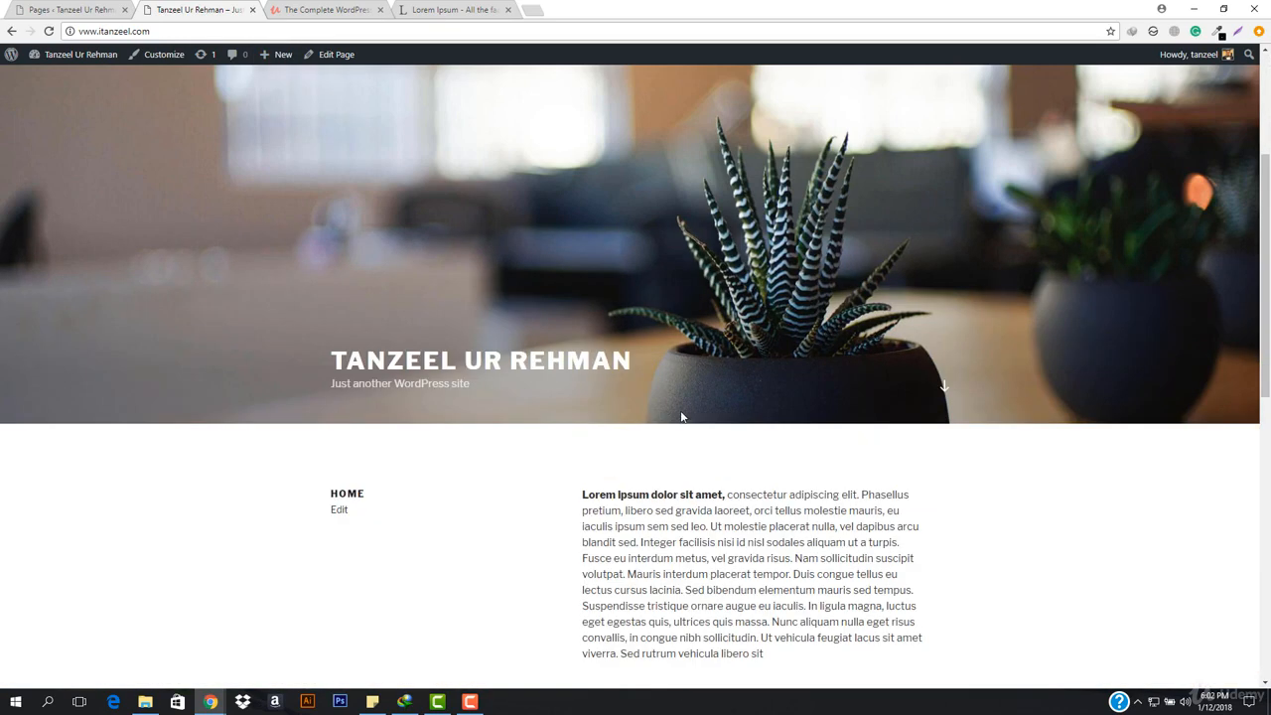
{"action": "scroll", "coordinate": [909, 375], "scroll_direction": "up", "scroll_amount": 3}
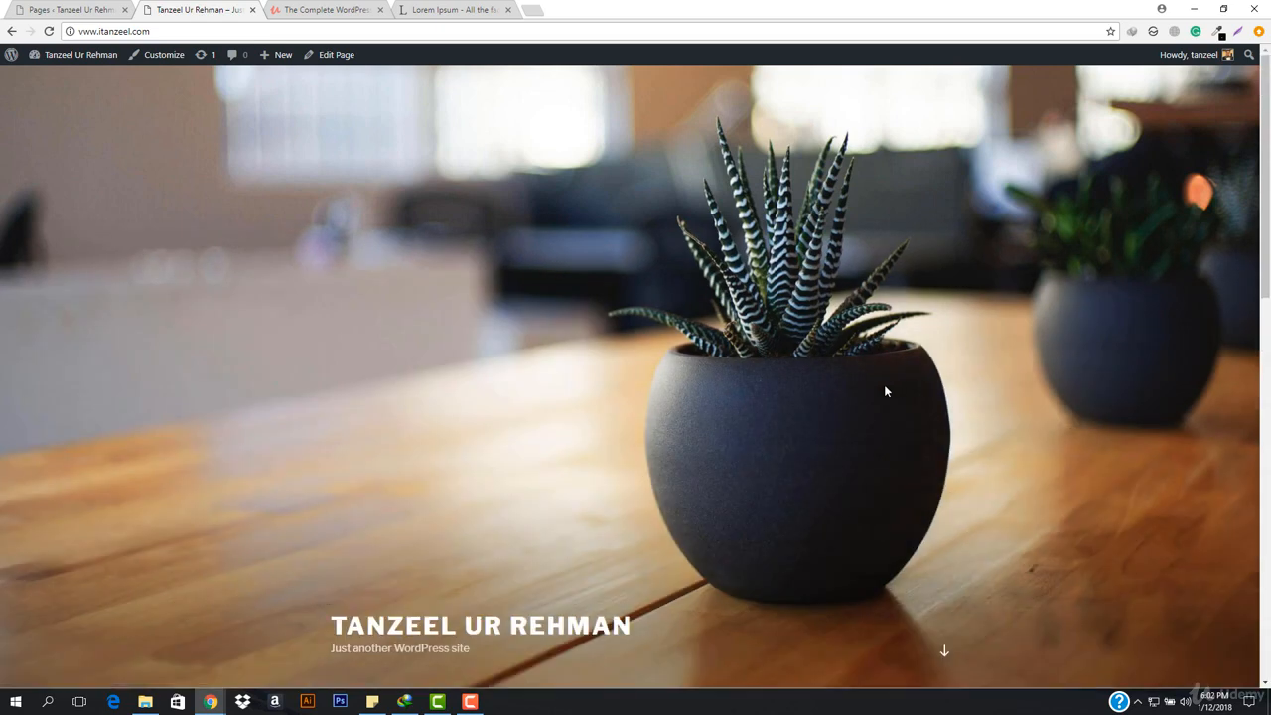
Back in the admin tab, open the Menus editor under Appearance and create a menu named menu1
{"action": "left_click", "coordinate": [61, 12]}
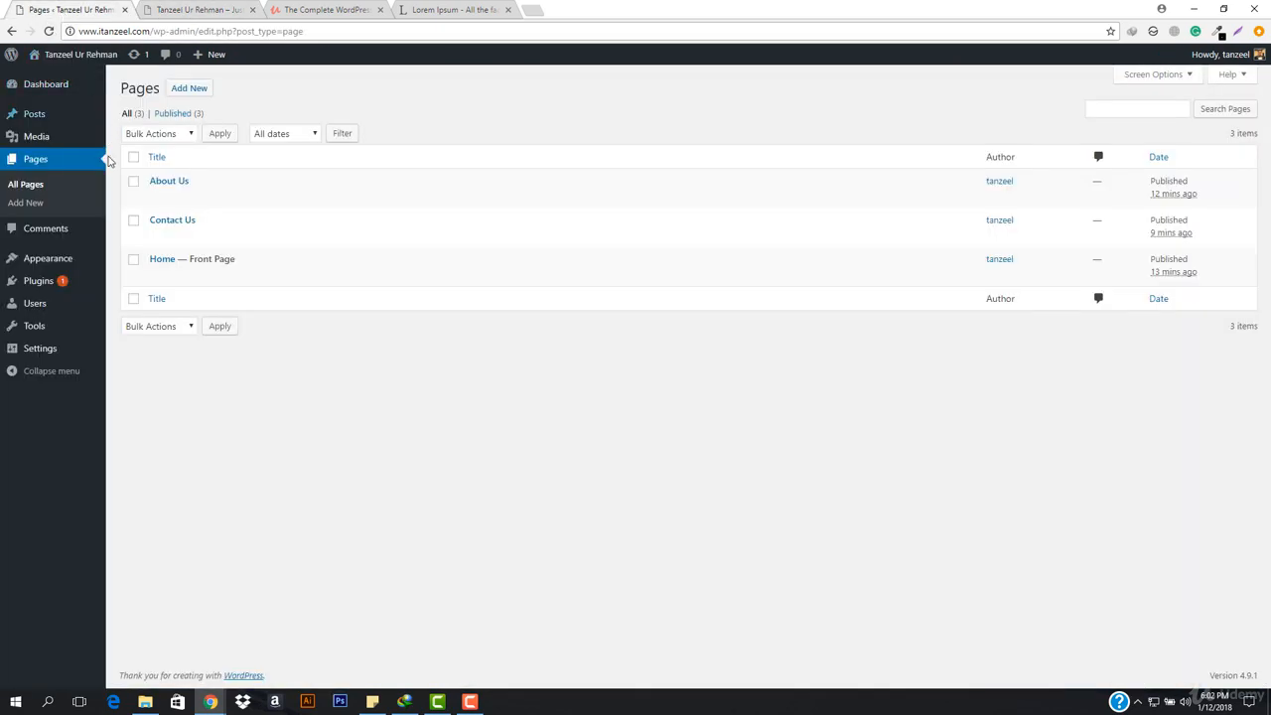
{"action": "mouse_move", "coordinate": [52, 268]}
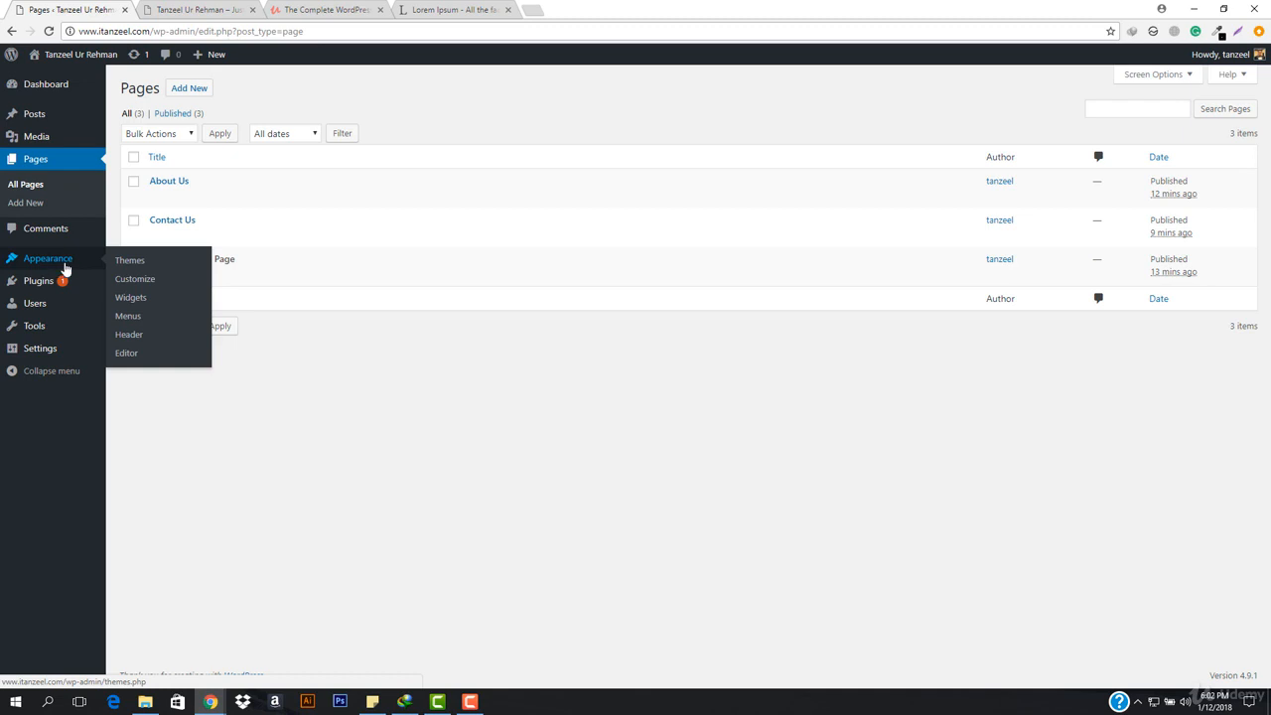
{"action": "left_click", "coordinate": [128, 316]}
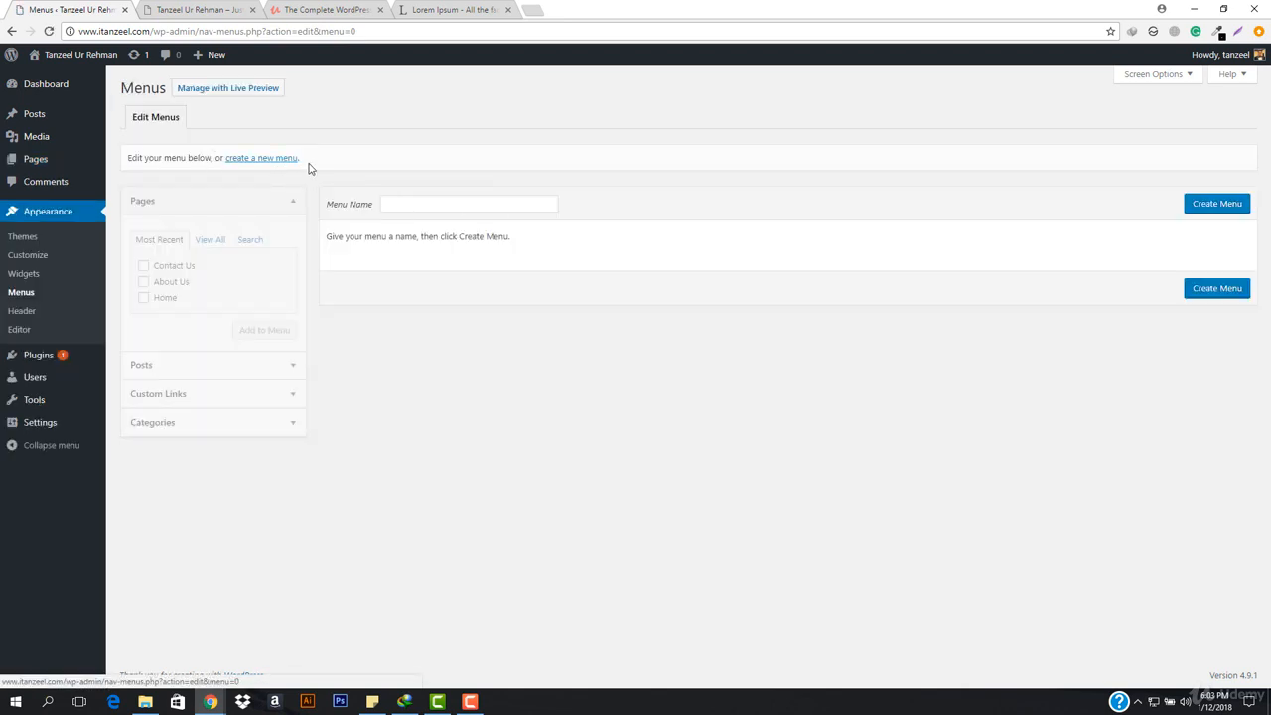
{"action": "left_click", "coordinate": [471, 206]}
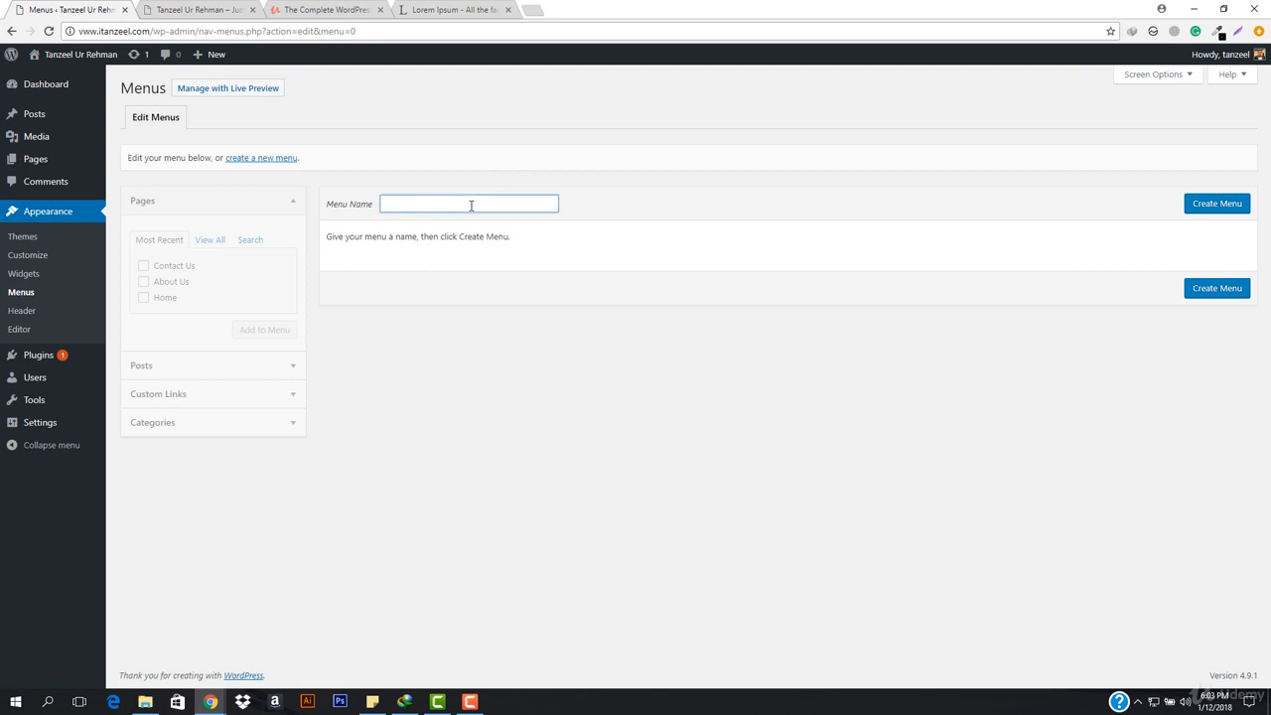
{"action": "type", "text": "menu1"}
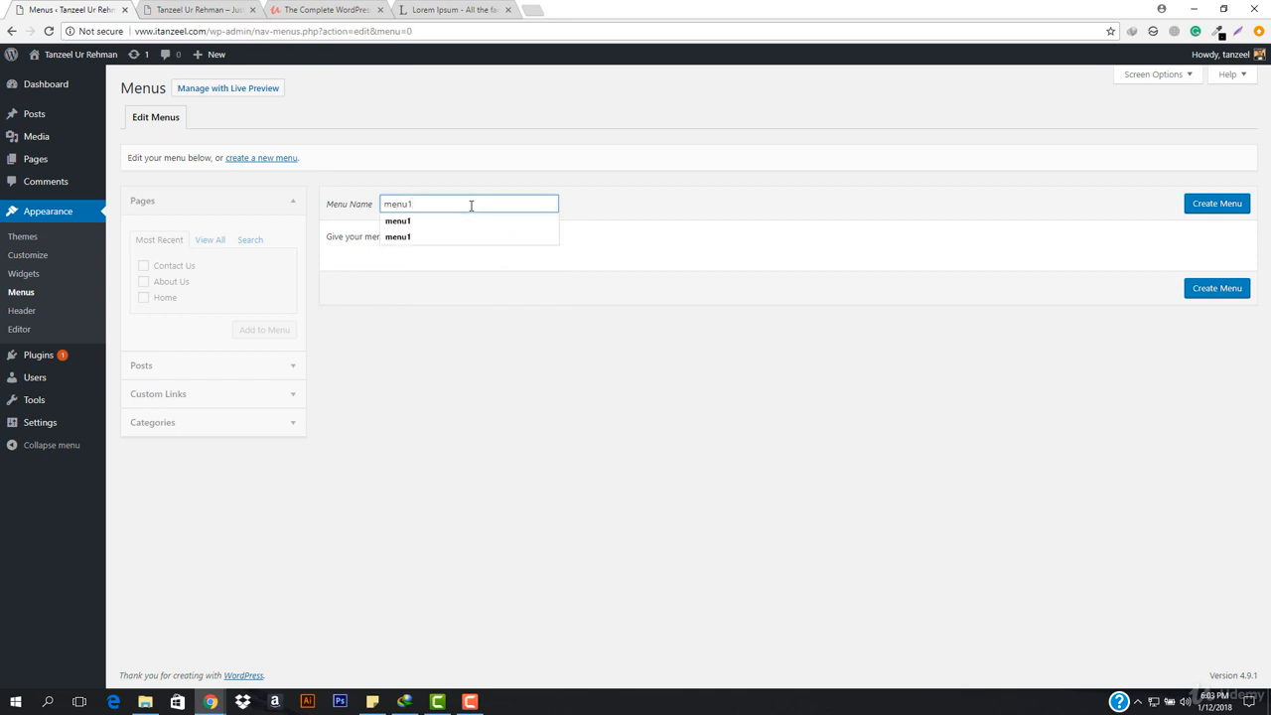
{"action": "left_click", "coordinate": [1217, 206]}
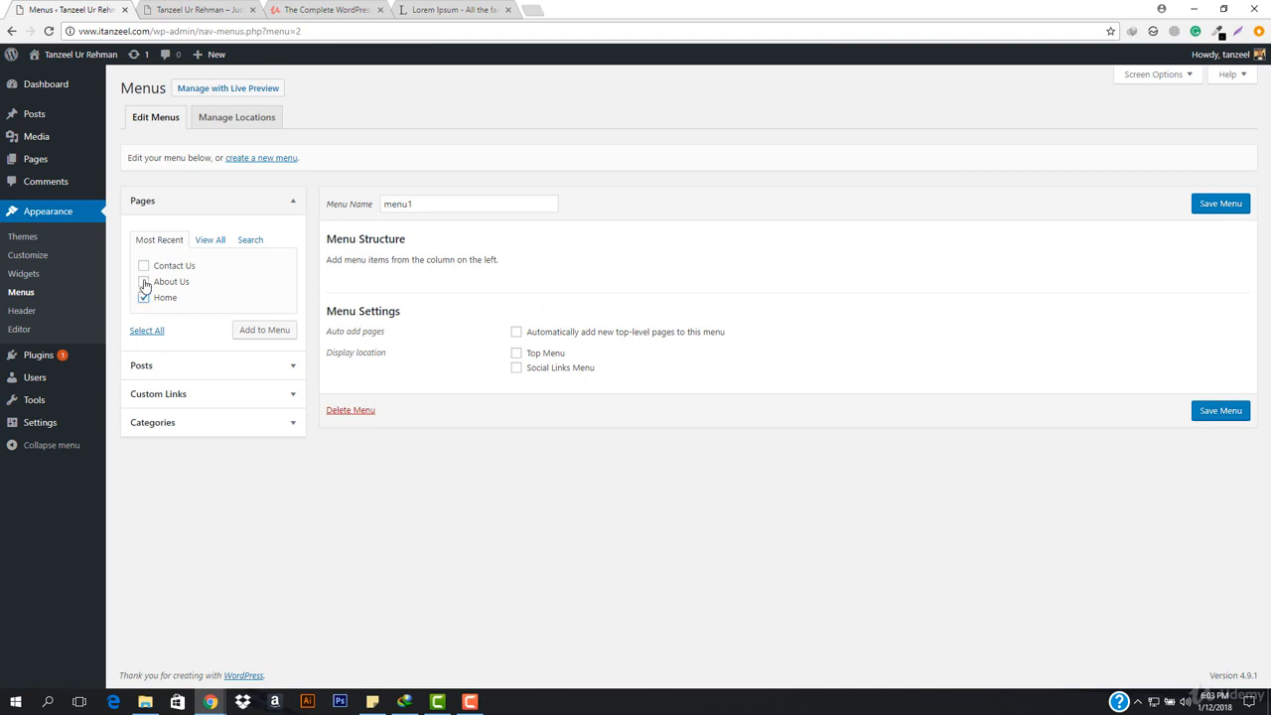
Add the Home, About Us and Contact Us pages to menu1
{"action": "left_click", "coordinate": [144, 282]}
{"action": "left_click", "coordinate": [144, 266]}
{"action": "left_click", "coordinate": [260, 330]}
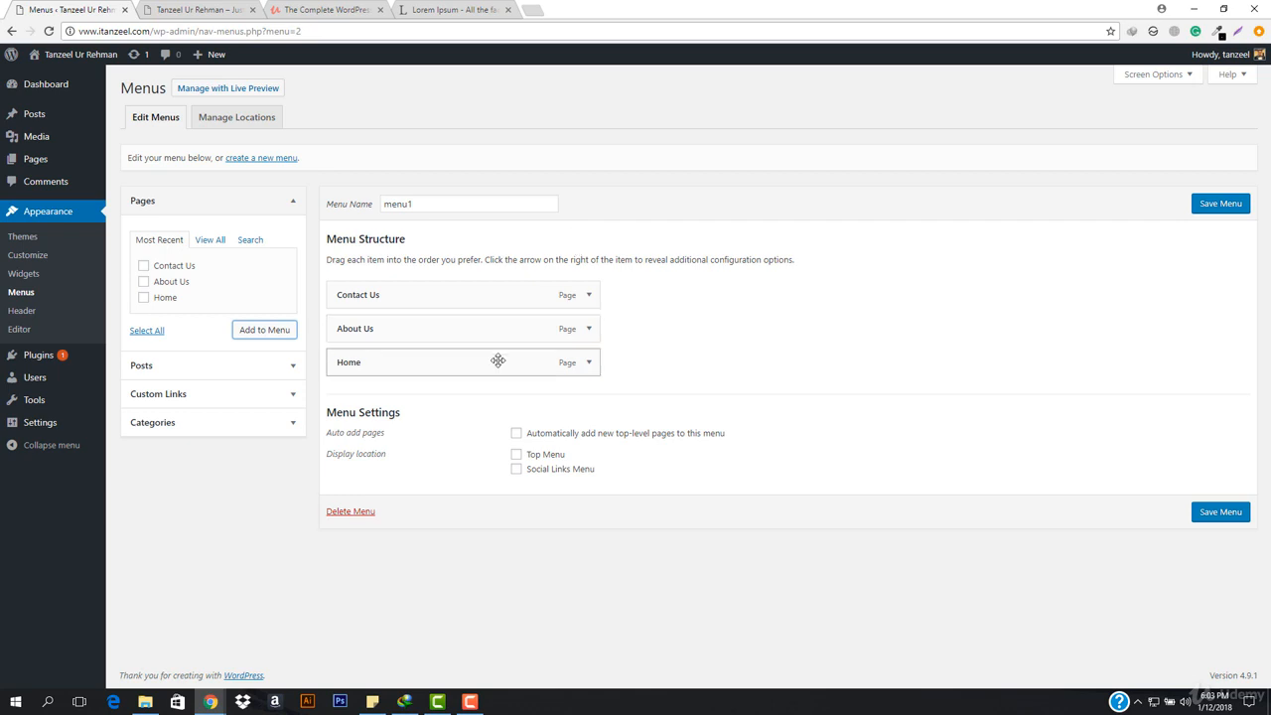
Reorder the menu items to Home, About Us, Contact Us and save the menu
{"action": "left_click_drag", "start_coordinate": [408, 369], "coordinate": [406, 295]}
{"action": "left_click_drag", "start_coordinate": [357, 363], "coordinate": [367, 332]}
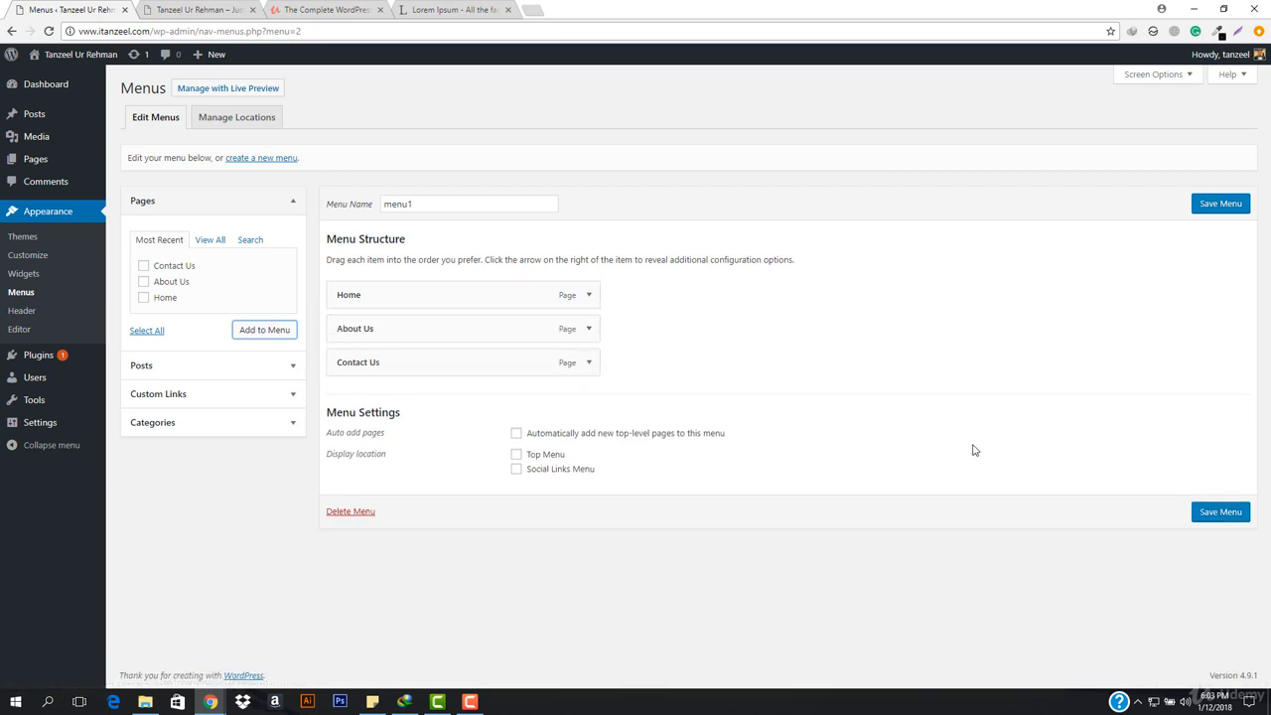
{"action": "left_click", "coordinate": [1232, 514]}
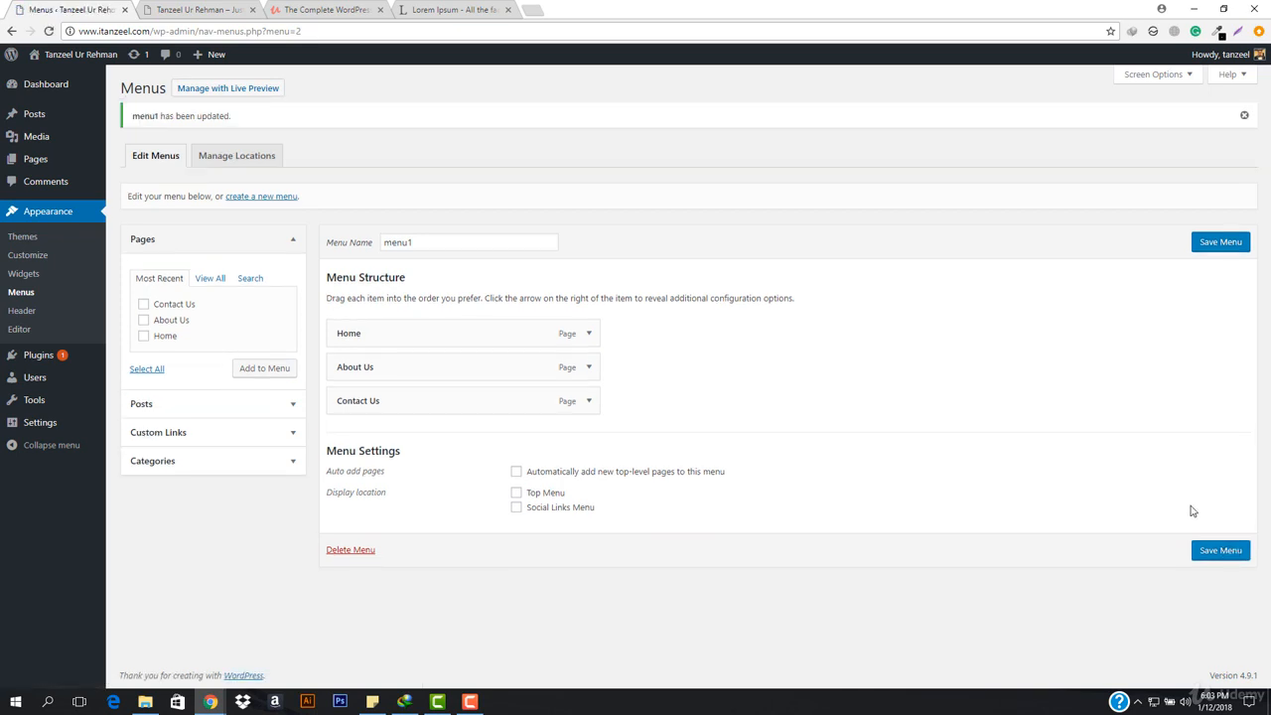
Reload the live site's front page in its tab and check whether the navigation menu is displayed
{"action": "left_click", "coordinate": [220, 9]}
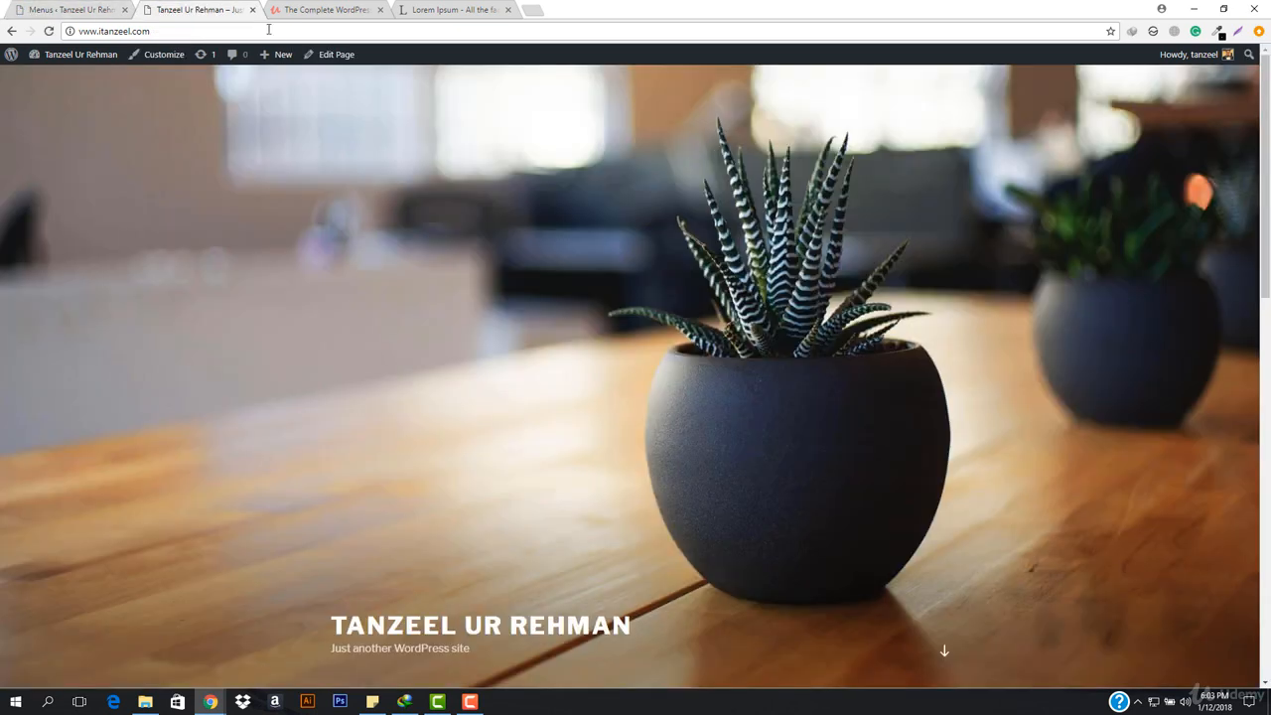
{"action": "left_click", "coordinate": [274, 33]}
{"action": "key", "text": "Return"}
{"action": "scroll", "coordinate": [458, 427], "scroll_direction": "down", "scroll_amount": 10}
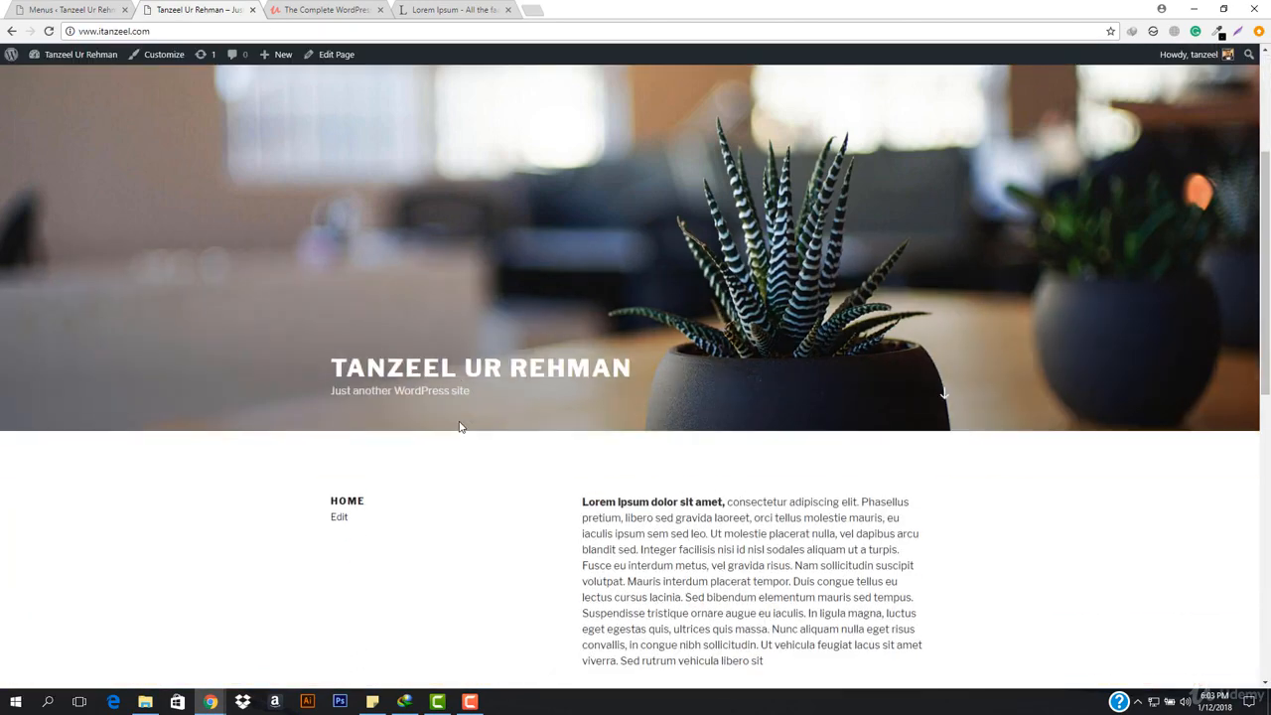
{"action": "scroll", "coordinate": [459, 427], "scroll_direction": "up", "scroll_amount": 10}
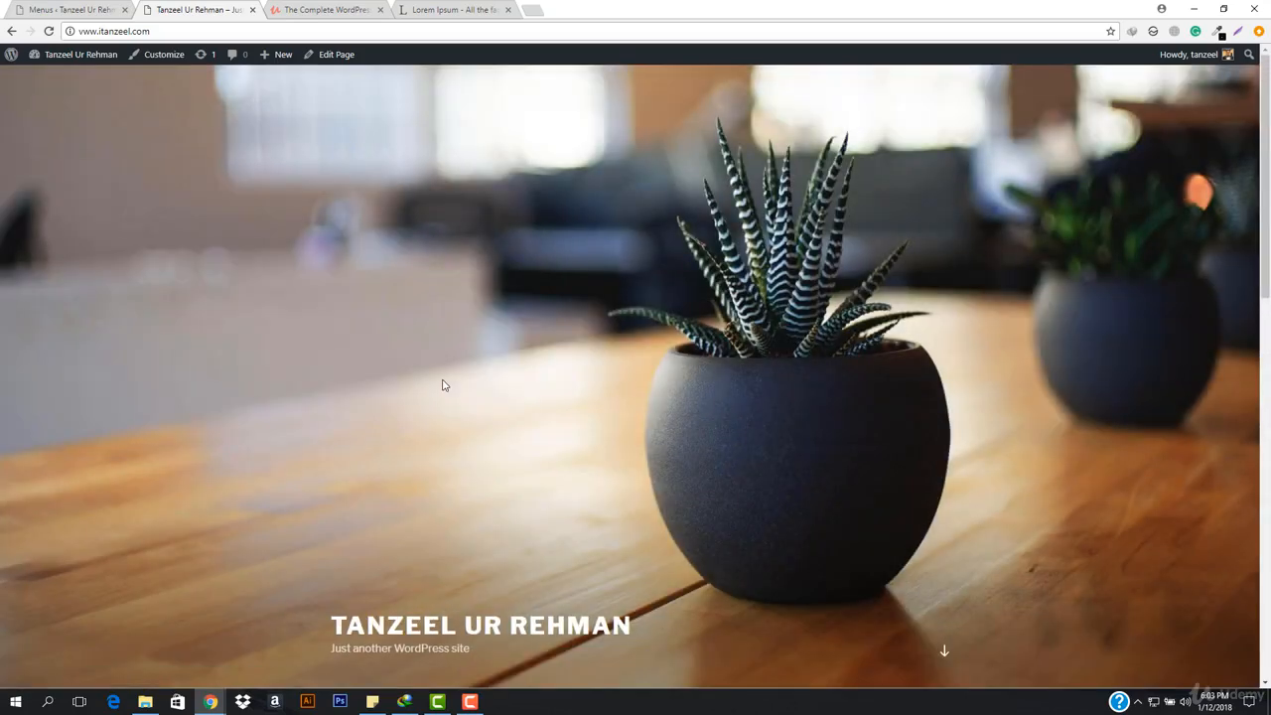
Return to the menu editor, assign menu1 to the Top Menu display location and save it
{"action": "left_click", "coordinate": [30, 8]}
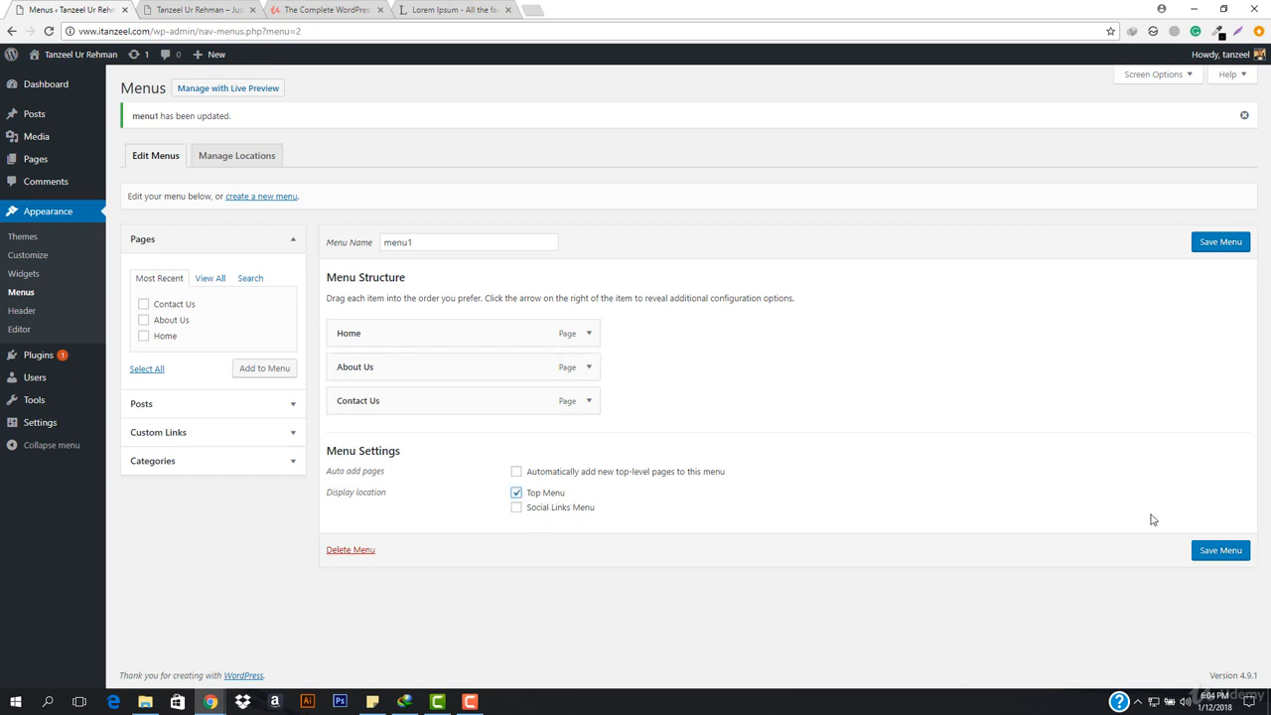
{"action": "left_click", "coordinate": [1225, 556]}
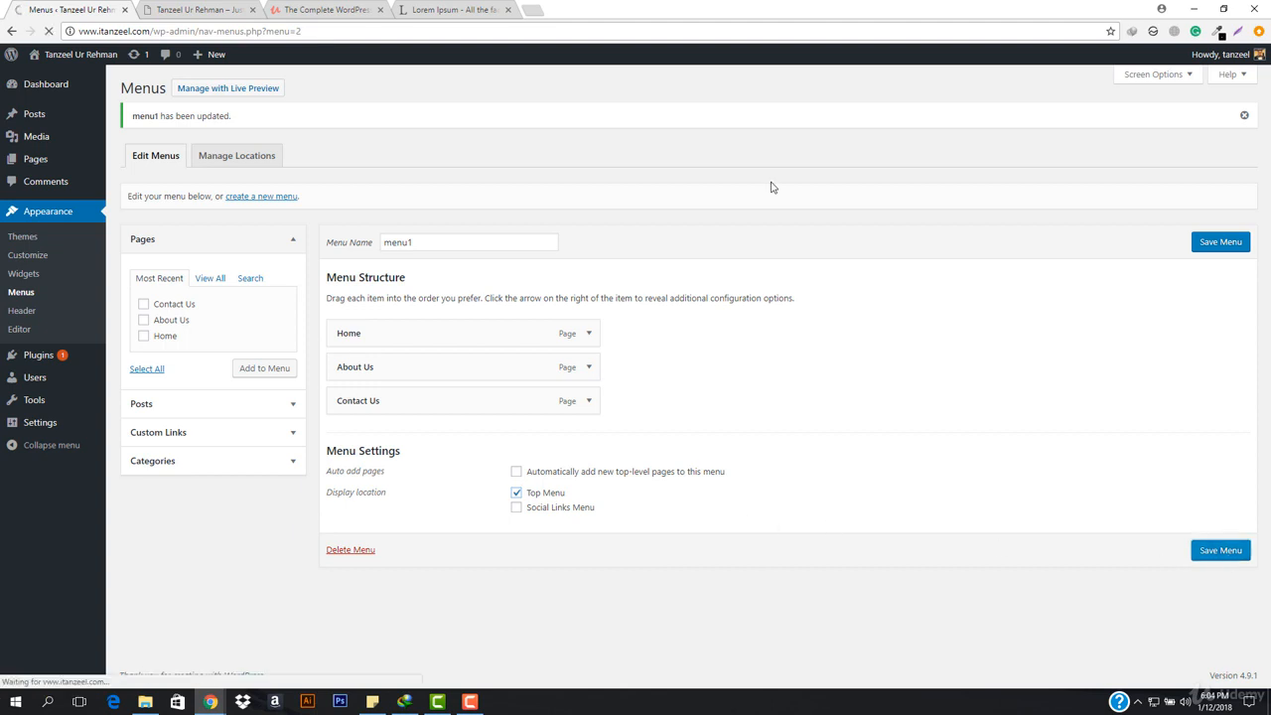
Reload the live front page and examine the navigation menu below the header and while viewing the page content
{"action": "left_click", "coordinate": [226, 10]}
{"action": "left_click", "coordinate": [238, 27]}
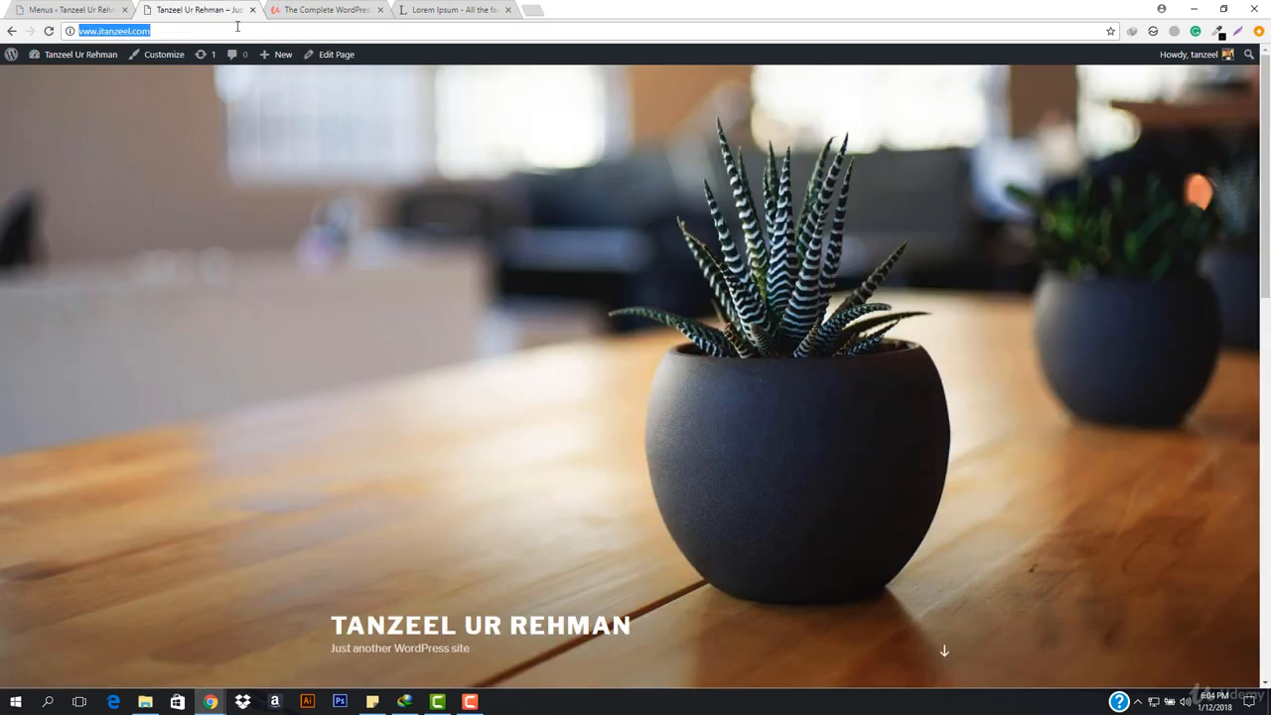
{"action": "key", "text": "Return"}
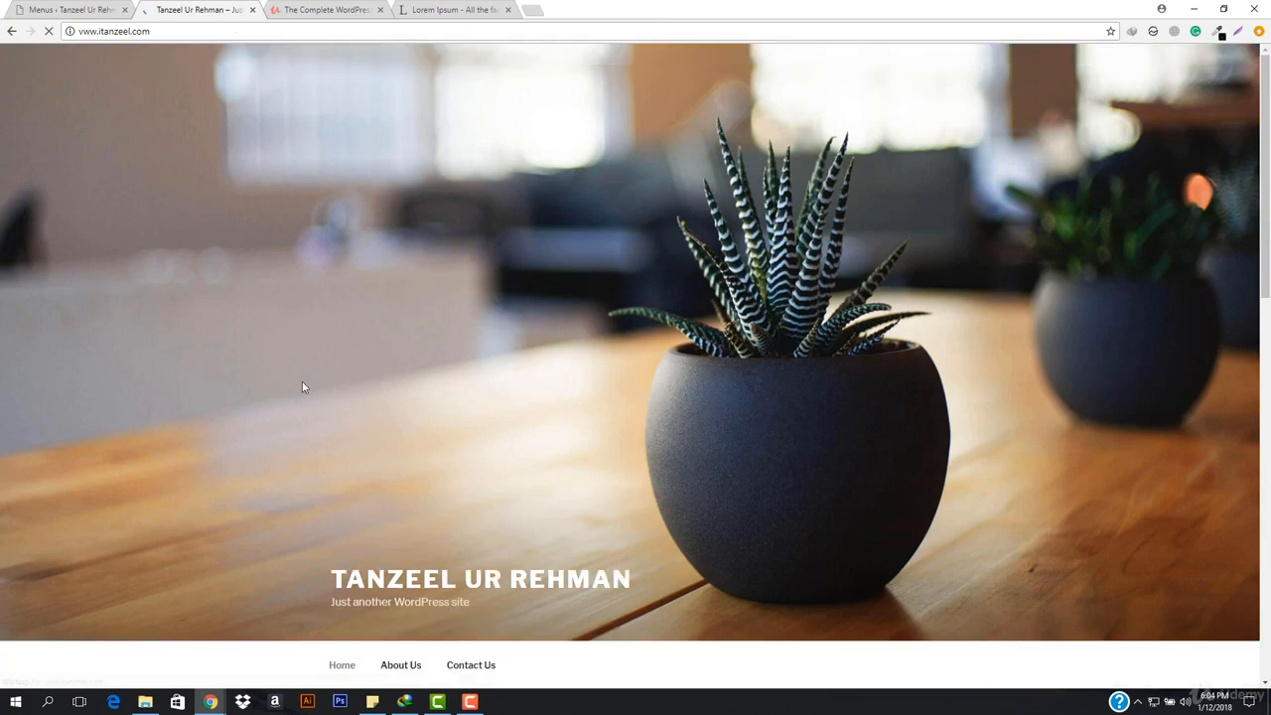
{"action": "scroll", "coordinate": [545, 389], "scroll_direction": "down", "scroll_amount": 5}
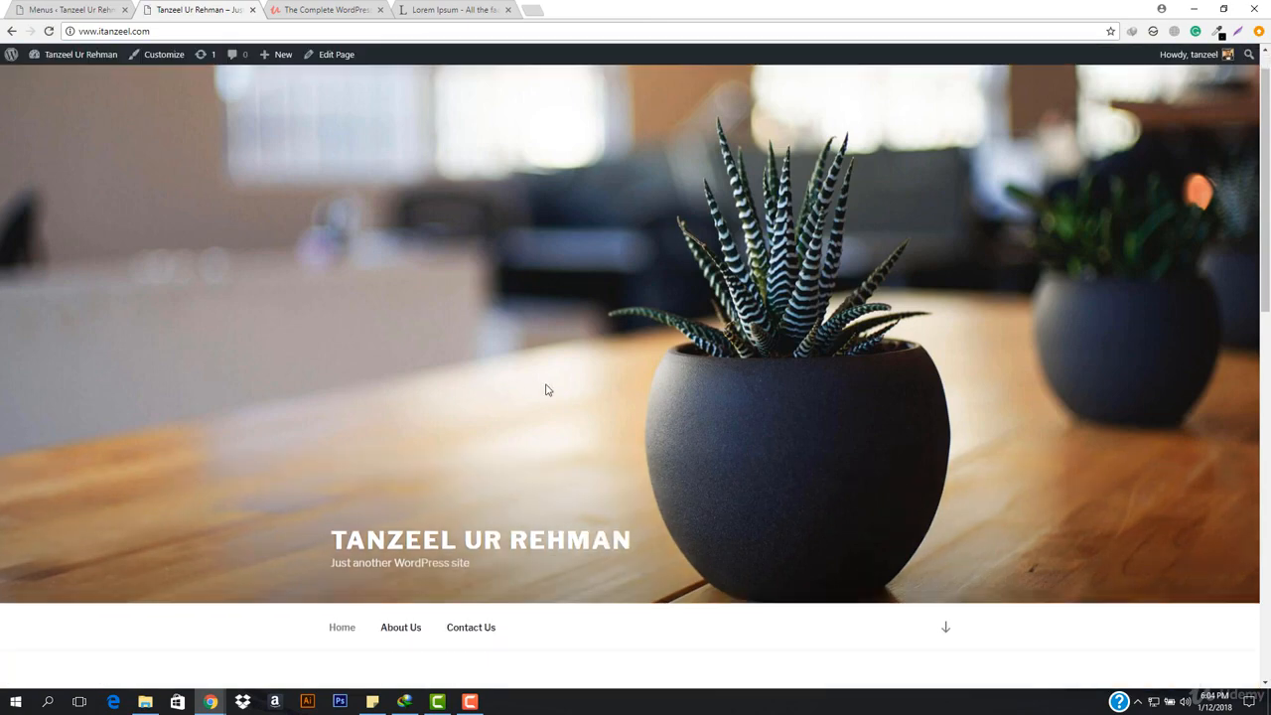
{"action": "scroll", "coordinate": [545, 389], "scroll_direction": "down", "scroll_amount": 1}
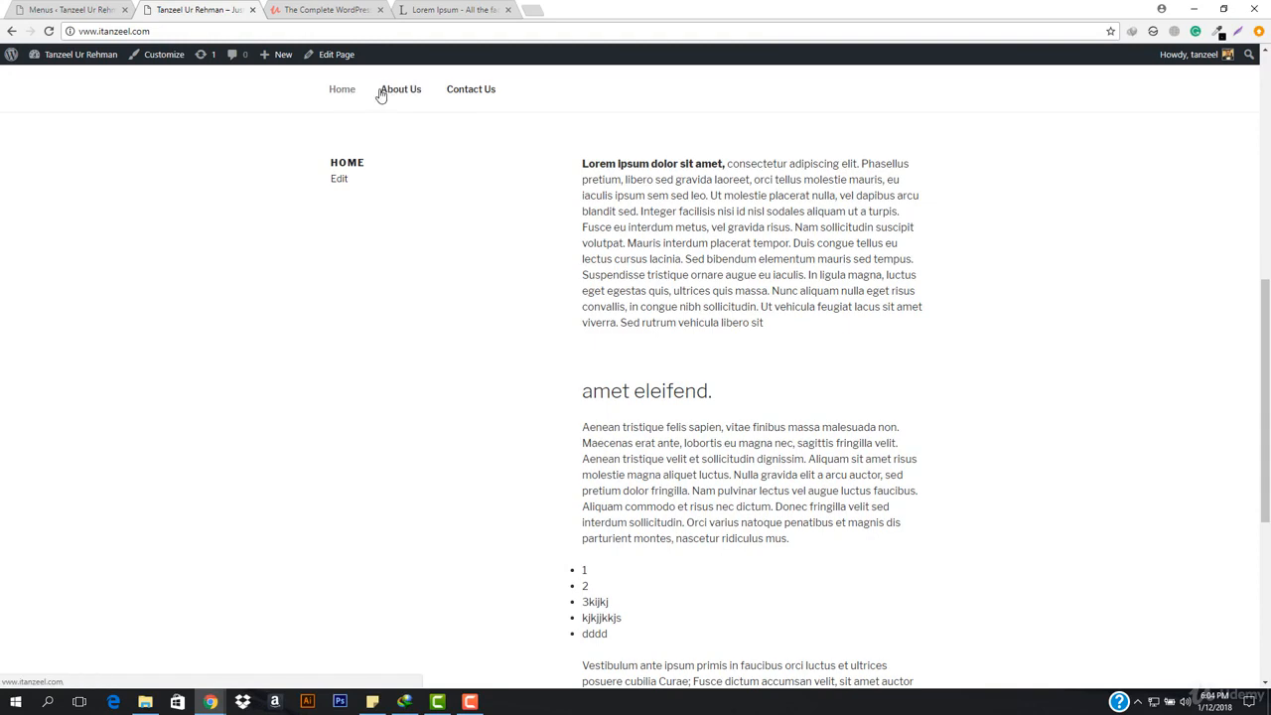
{"action": "scroll", "coordinate": [476, 199], "scroll_direction": "up", "scroll_amount": 4}
{"action": "scroll", "coordinate": [479, 224], "scroll_direction": "up", "scroll_amount": 2}
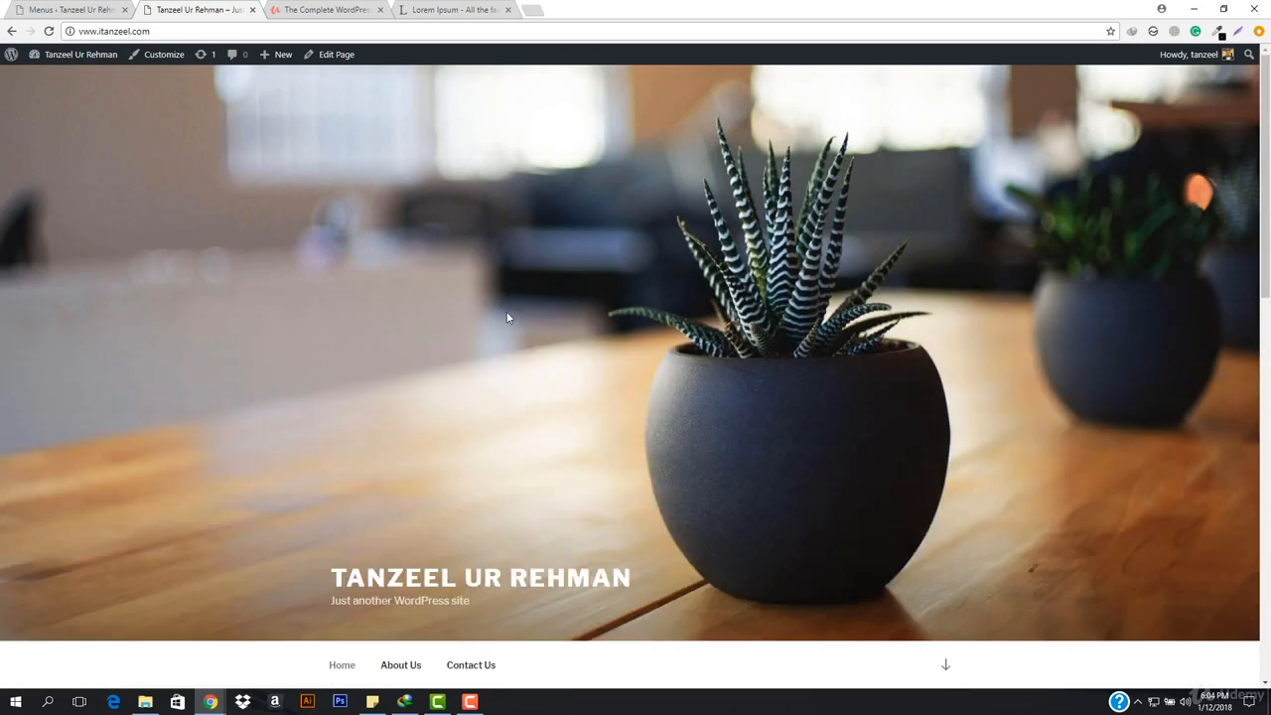
{"action": "left_click", "coordinate": [941, 668]}
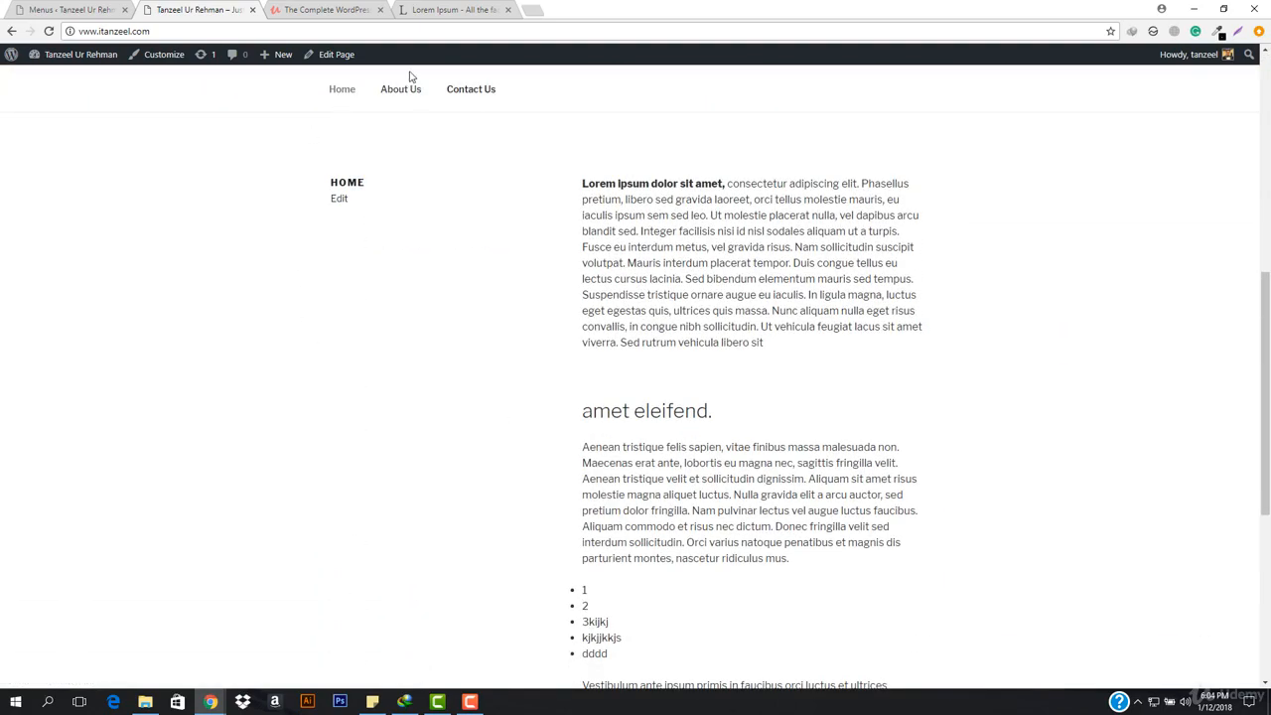
Follow the site's navigation menu to the About Us page, review its text, and open the Contact Us page
{"action": "left_click", "coordinate": [406, 100]}
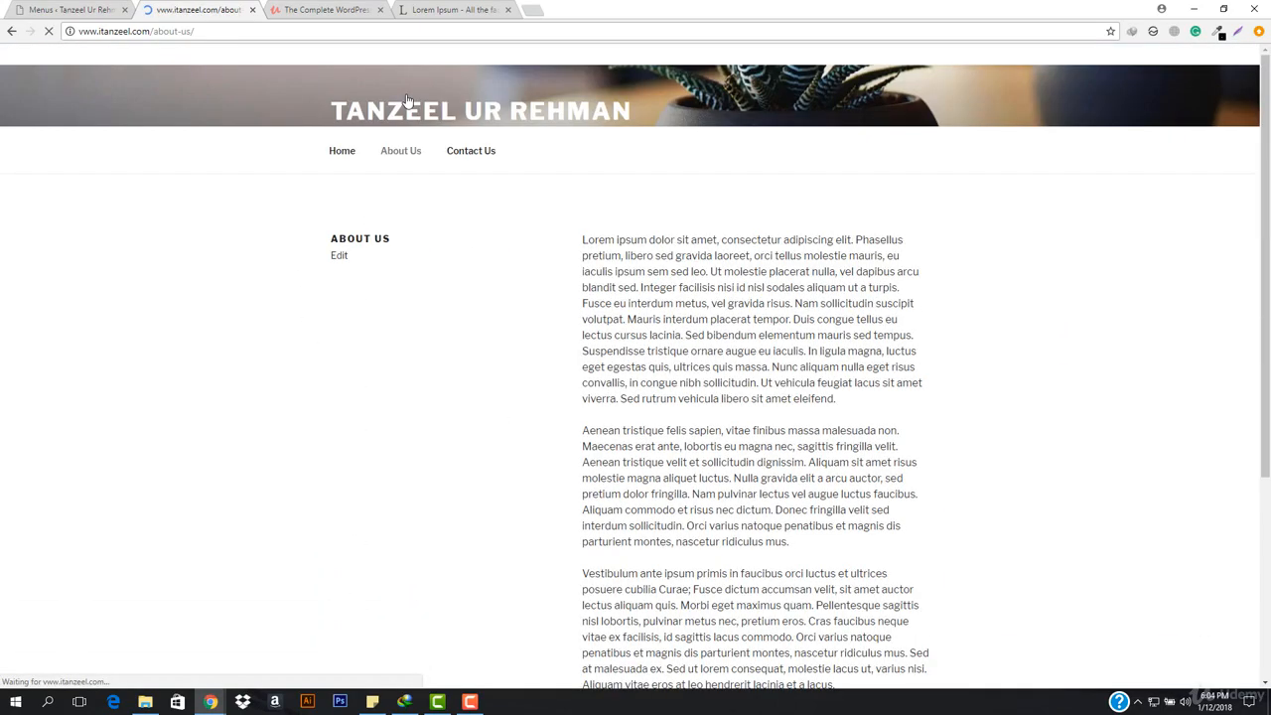
{"action": "scroll", "coordinate": [655, 437], "scroll_direction": "down", "scroll_amount": 6}
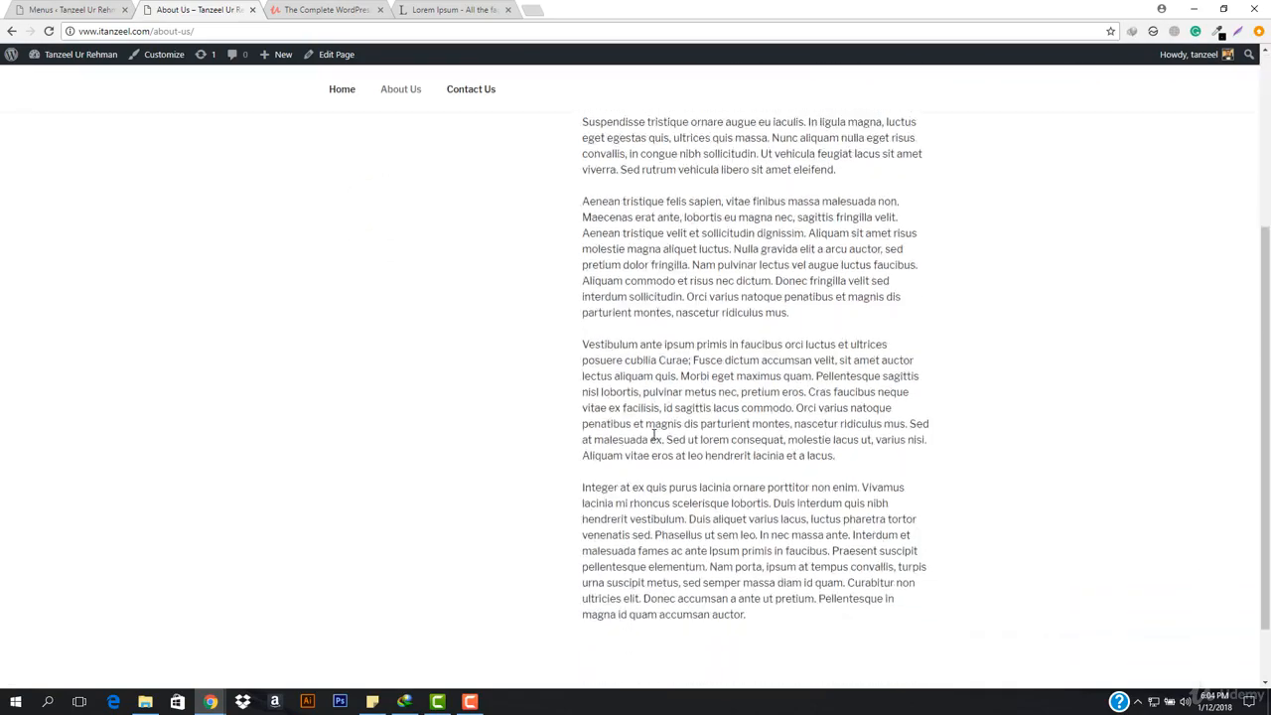
{"action": "scroll", "coordinate": [653, 436], "scroll_direction": "up", "scroll_amount": 6}
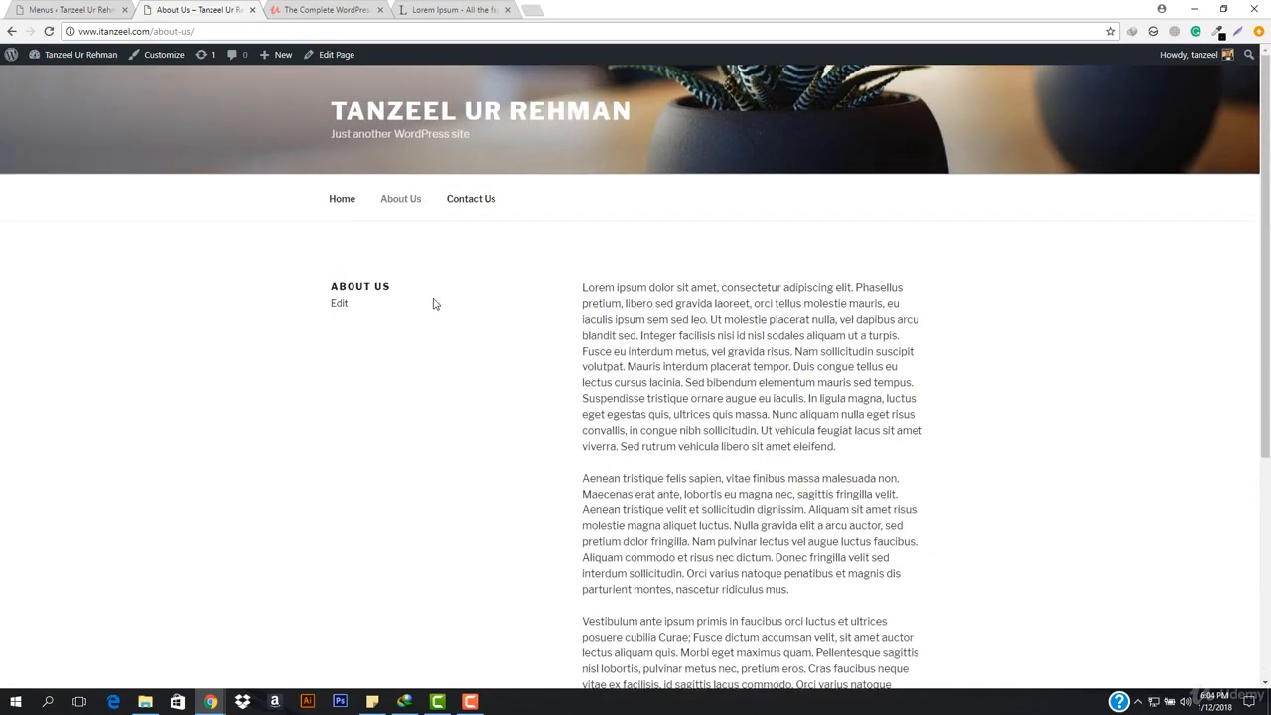
{"action": "left_click_drag", "start_coordinate": [580, 268], "coordinate": [841, 624]}
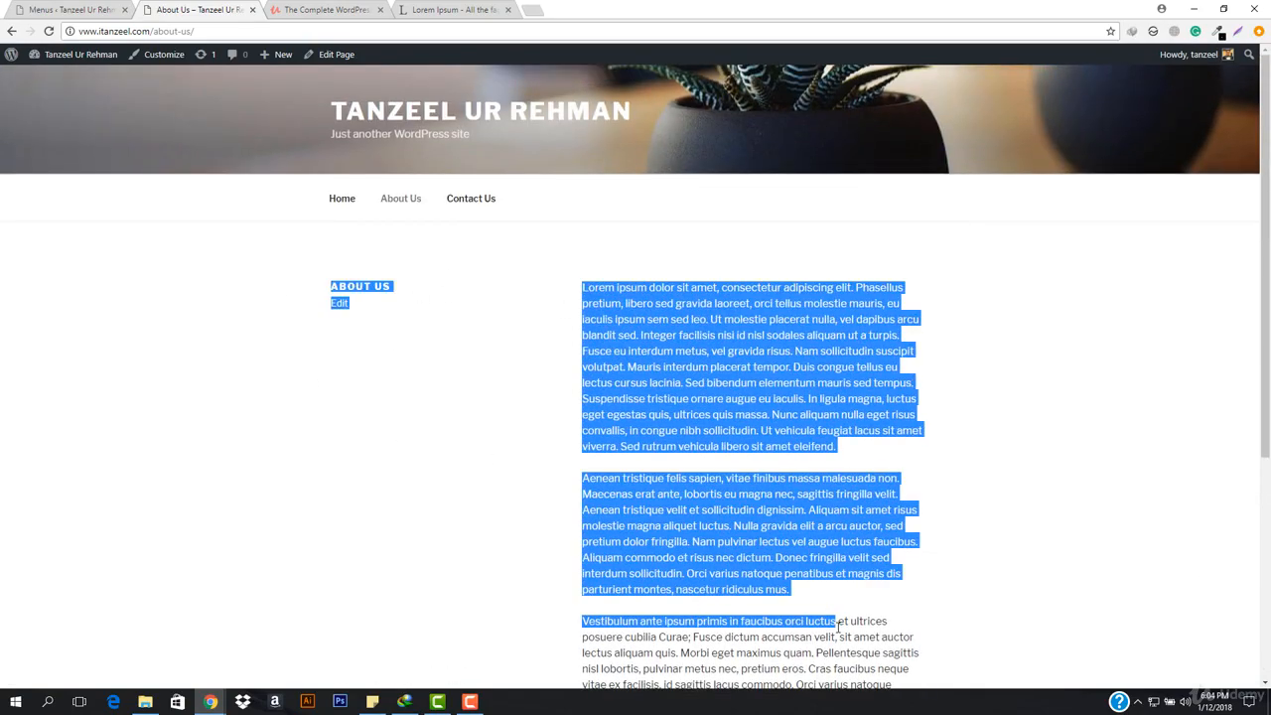
{"action": "left_click", "coordinate": [842, 623]}
{"action": "scroll", "coordinate": [845, 453], "scroll_direction": "down", "scroll_amount": 3}
{"action": "scroll", "coordinate": [727, 485], "scroll_direction": "up", "scroll_amount": 10}
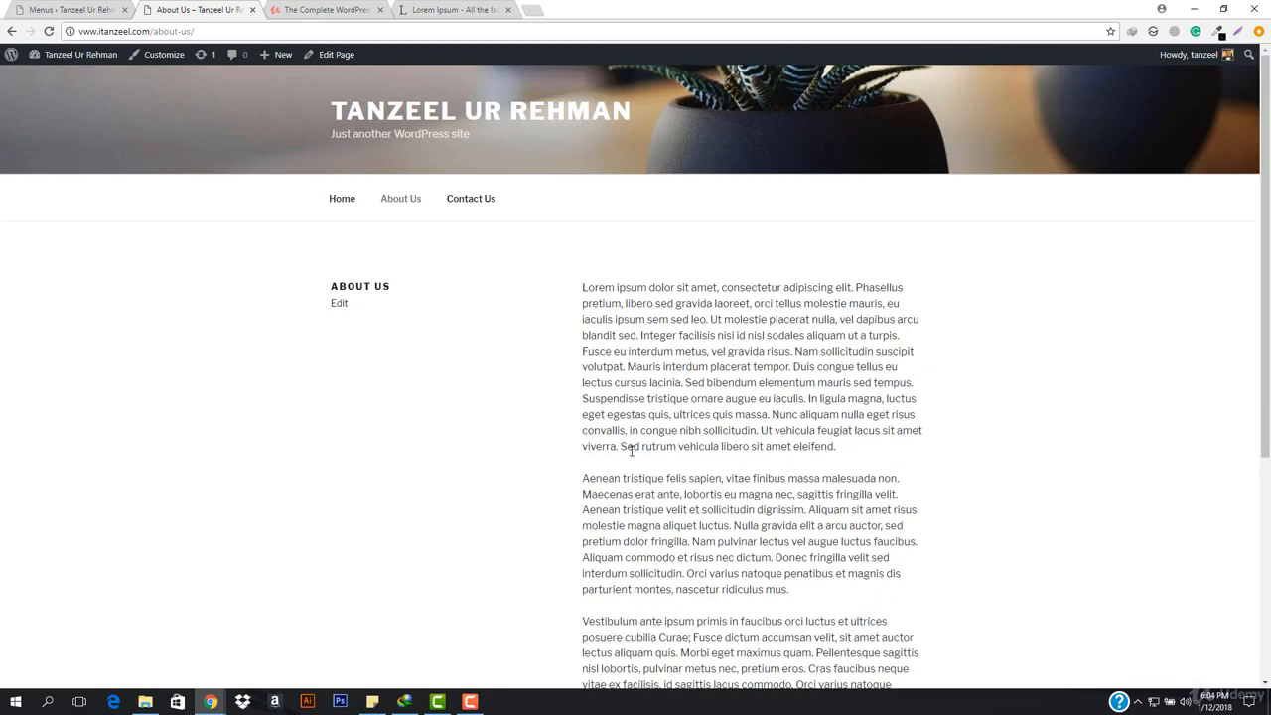
{"action": "left_click", "coordinate": [459, 204]}
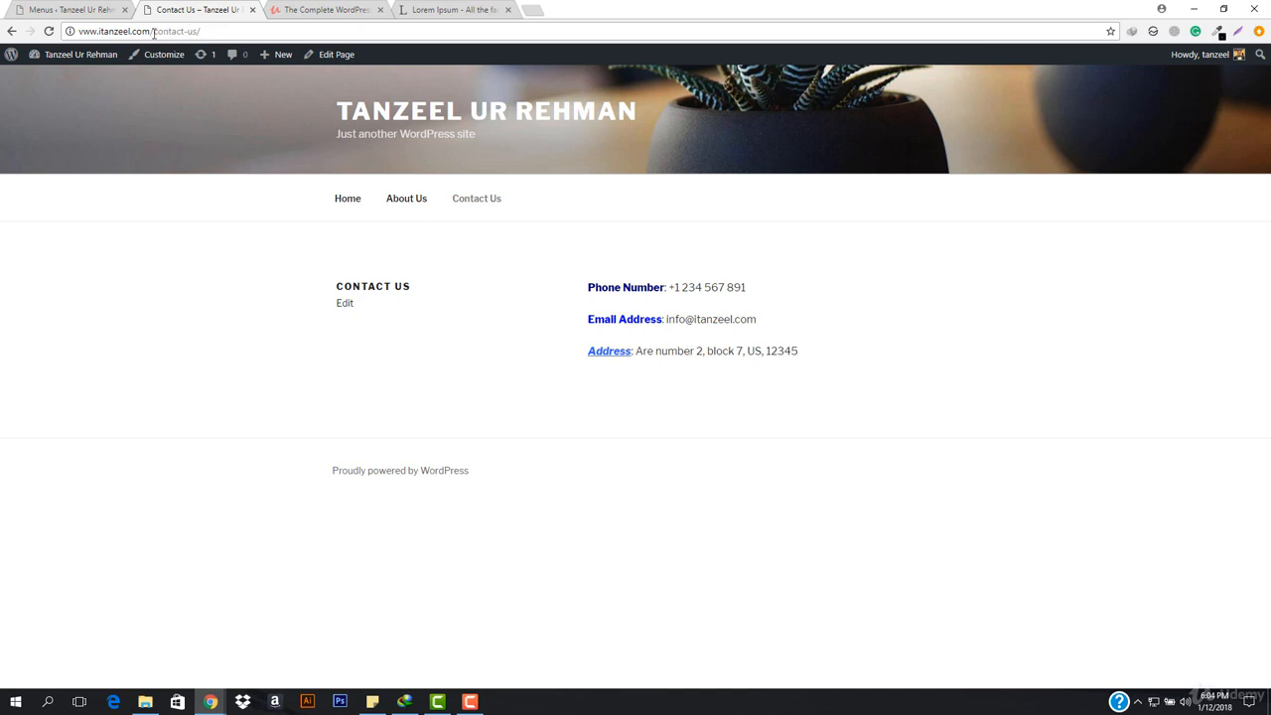
Copy the site's root address from the Contact Us page's URL and load it in a new incognito window
{"action": "left_click_drag", "start_coordinate": [155, 32], "coordinate": [66, 32]}
{"action": "key", "text": "ctrl+c"}
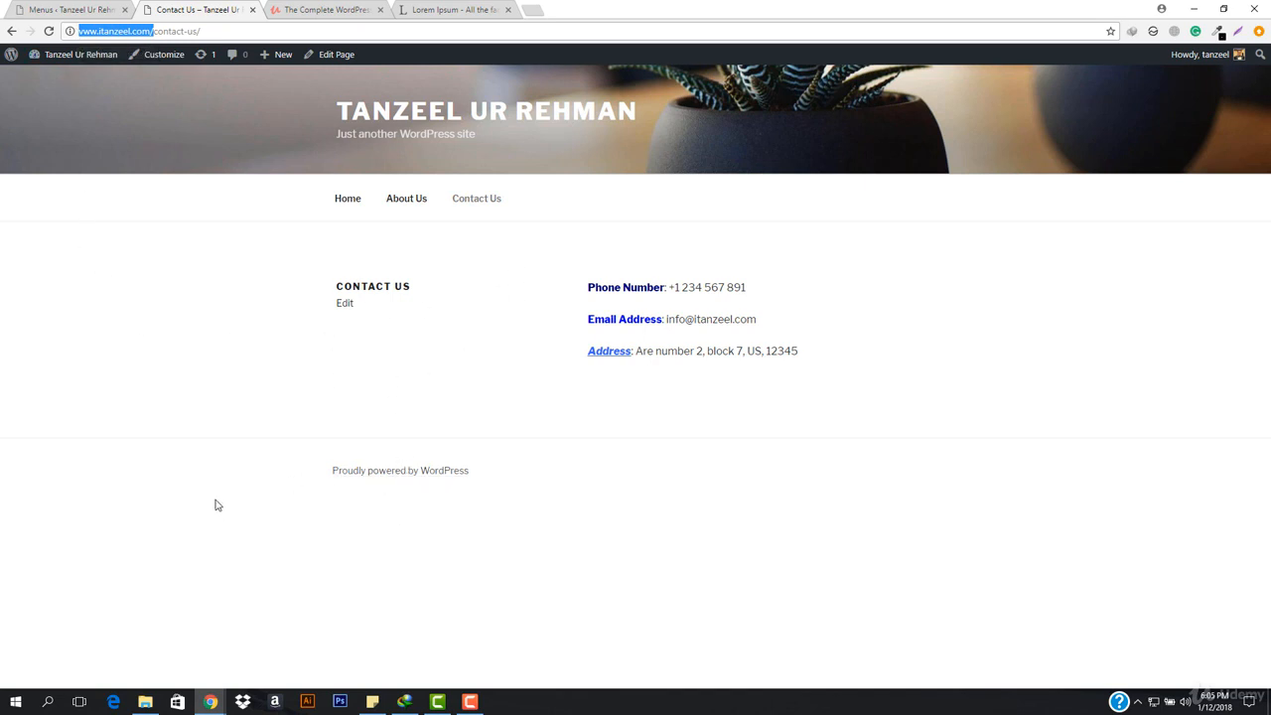
{"action": "key", "text": "ctrl+shift+n"}
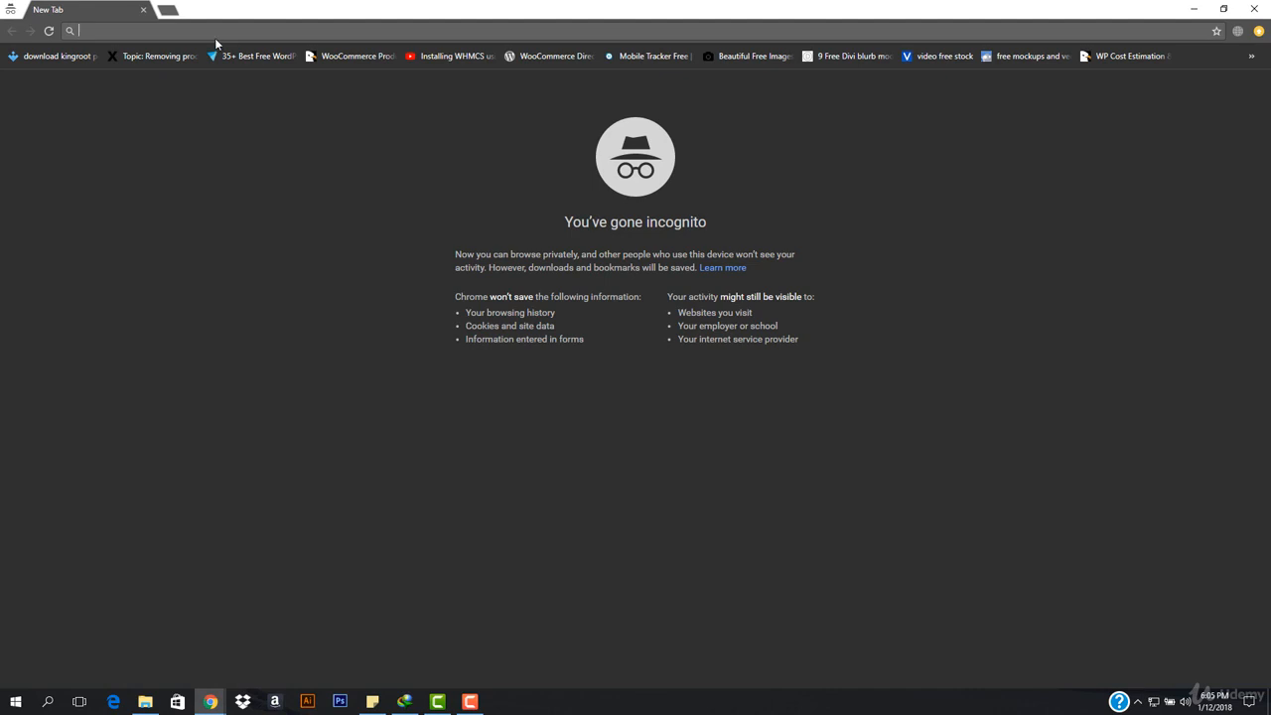
{"action": "key", "text": "ctrl+v"}
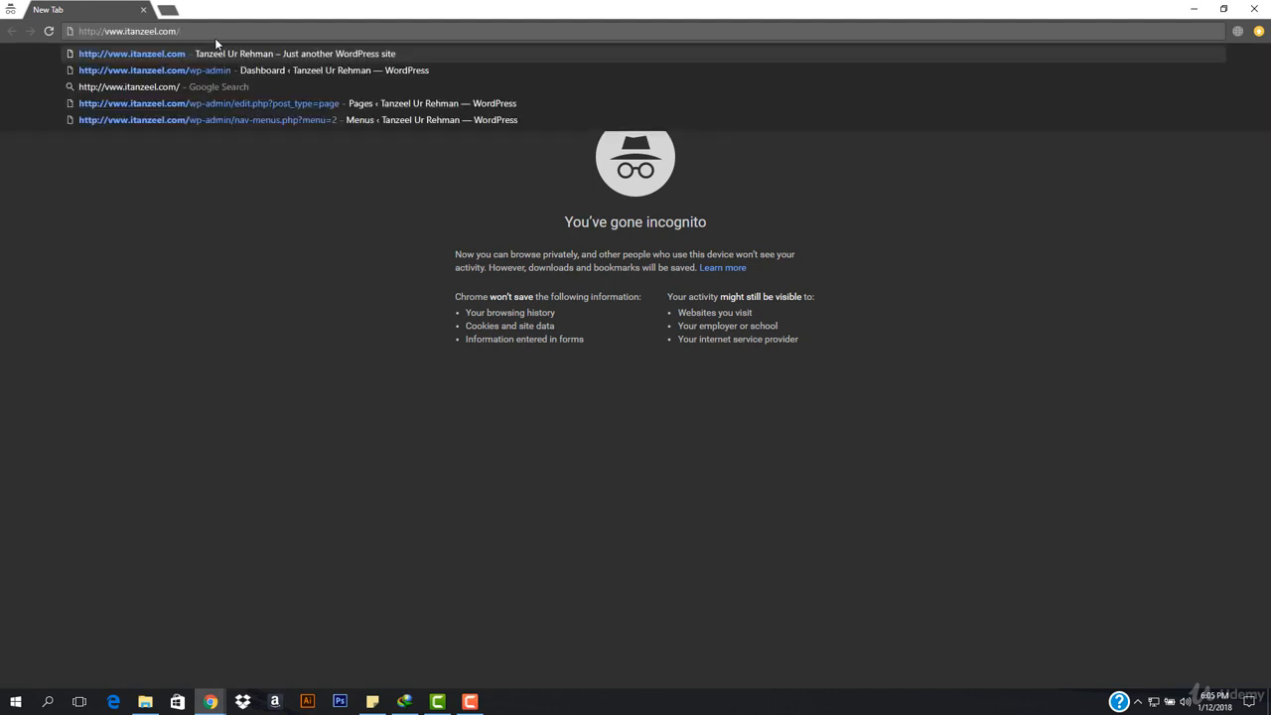
{"action": "key", "text": "Return"}
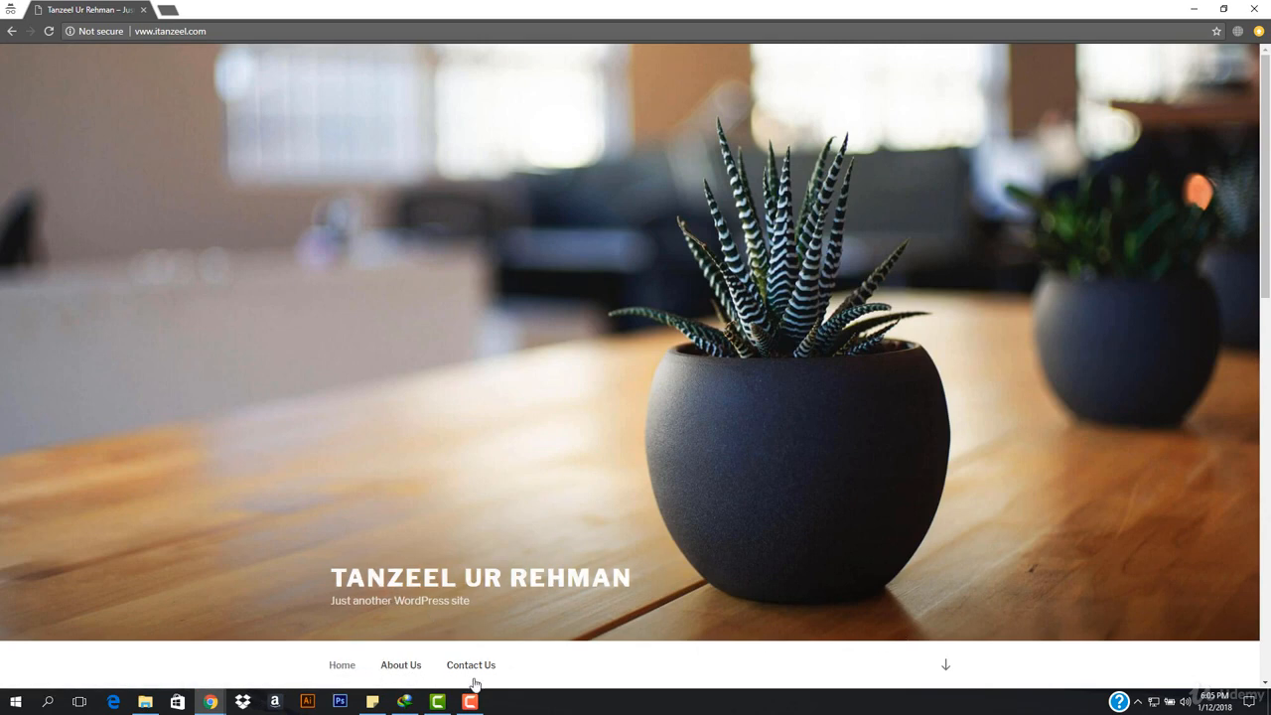
Jump to the Home page content in the incognito window and review its text as a logged-out visitor sees it
{"action": "left_click", "coordinate": [948, 664]}
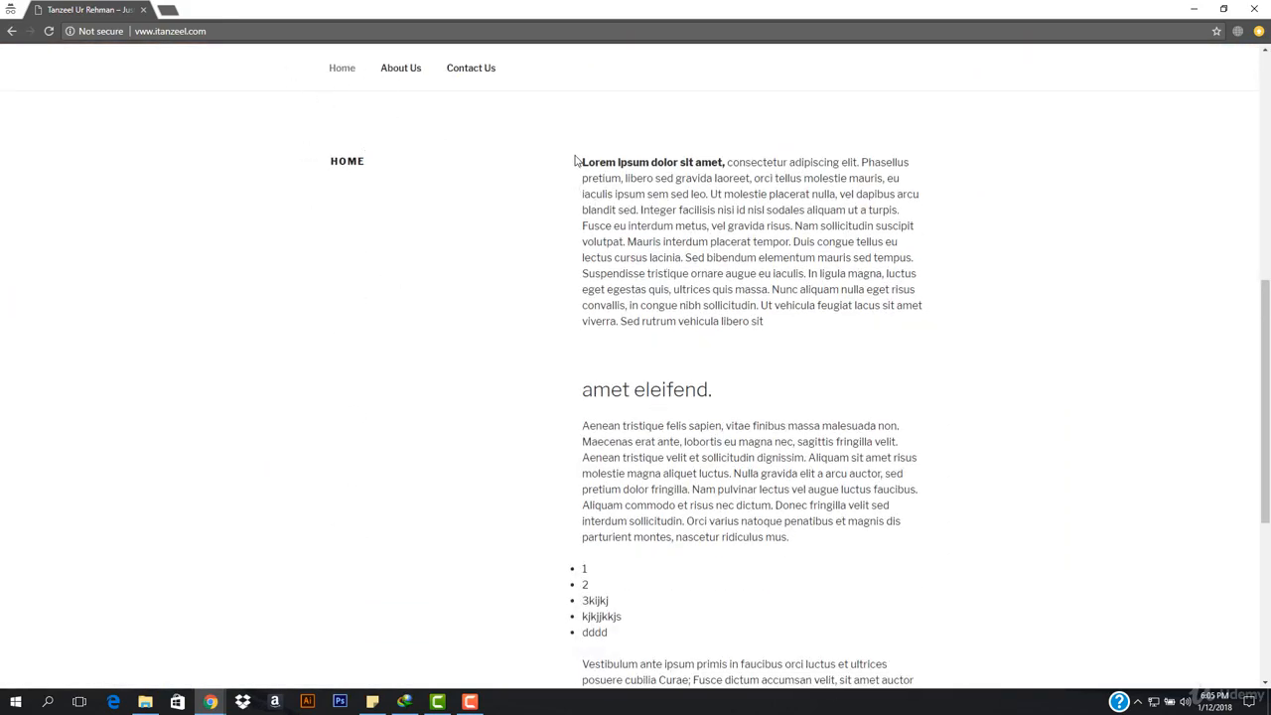
{"action": "left_click_drag", "start_coordinate": [580, 162], "coordinate": [899, 519]}
{"action": "left_click", "coordinate": [848, 524]}
{"action": "scroll", "coordinate": [848, 524], "scroll_direction": "down", "scroll_amount": 4}
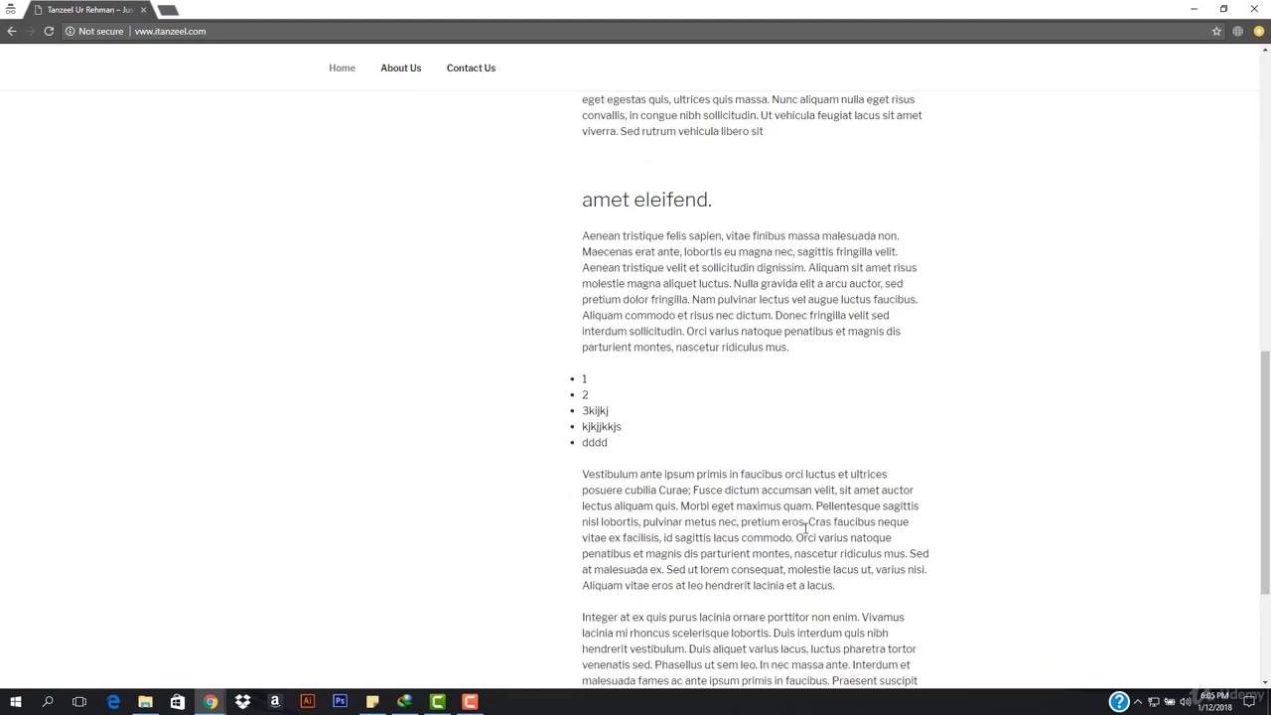
{"action": "scroll", "coordinate": [804, 530], "scroll_direction": "up", "scroll_amount": 8}
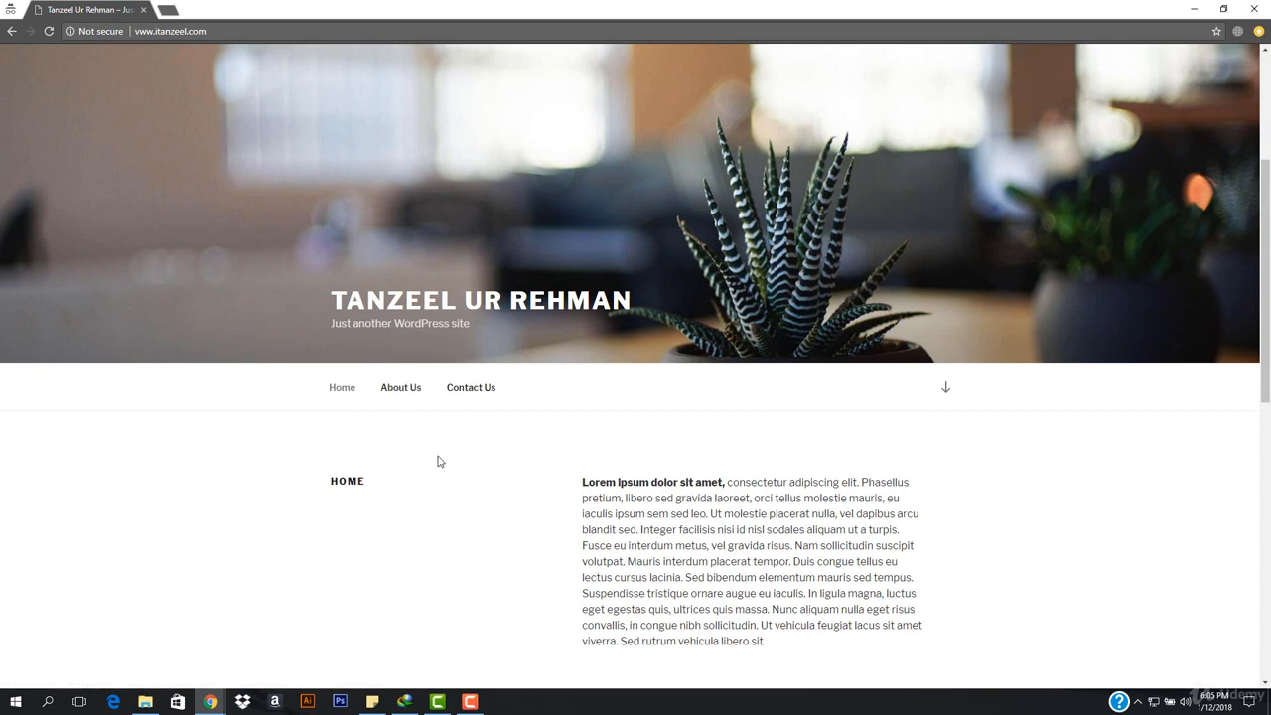
Open the About Us page from the navigation menu in the incognito window and look over its content
{"action": "left_click", "coordinate": [401, 398]}
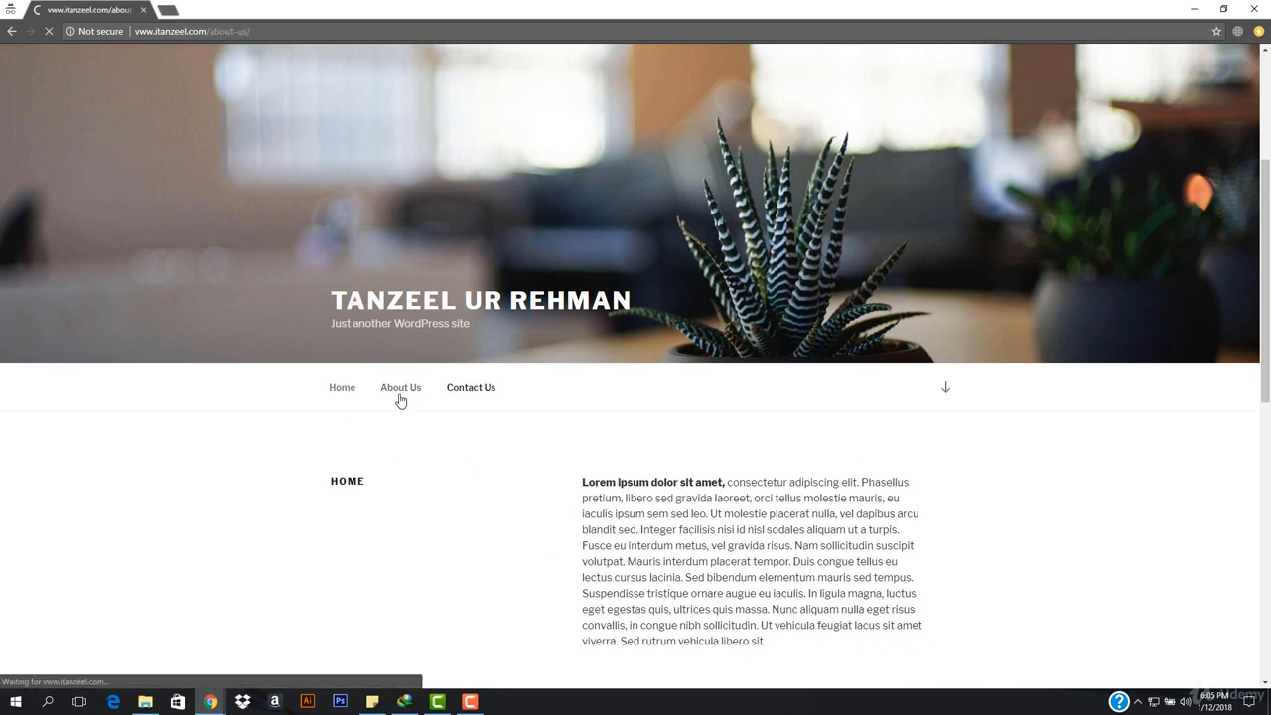
{"action": "scroll", "coordinate": [412, 402], "scroll_direction": "down", "scroll_amount": 3}
{"action": "scroll", "coordinate": [400, 476], "scroll_direction": "up", "scroll_amount": 3}
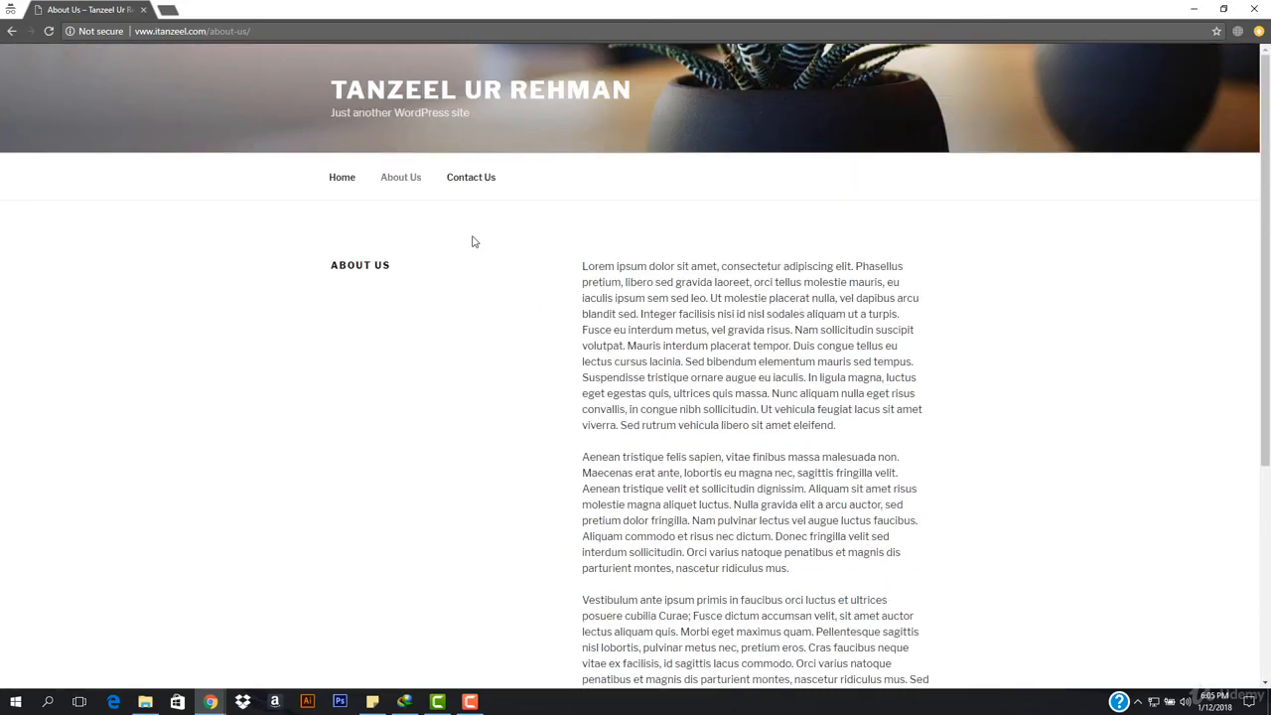
Open the Contact Us page from the navigation menu, return to the Home page, and look over its content
{"action": "left_click", "coordinate": [467, 183]}
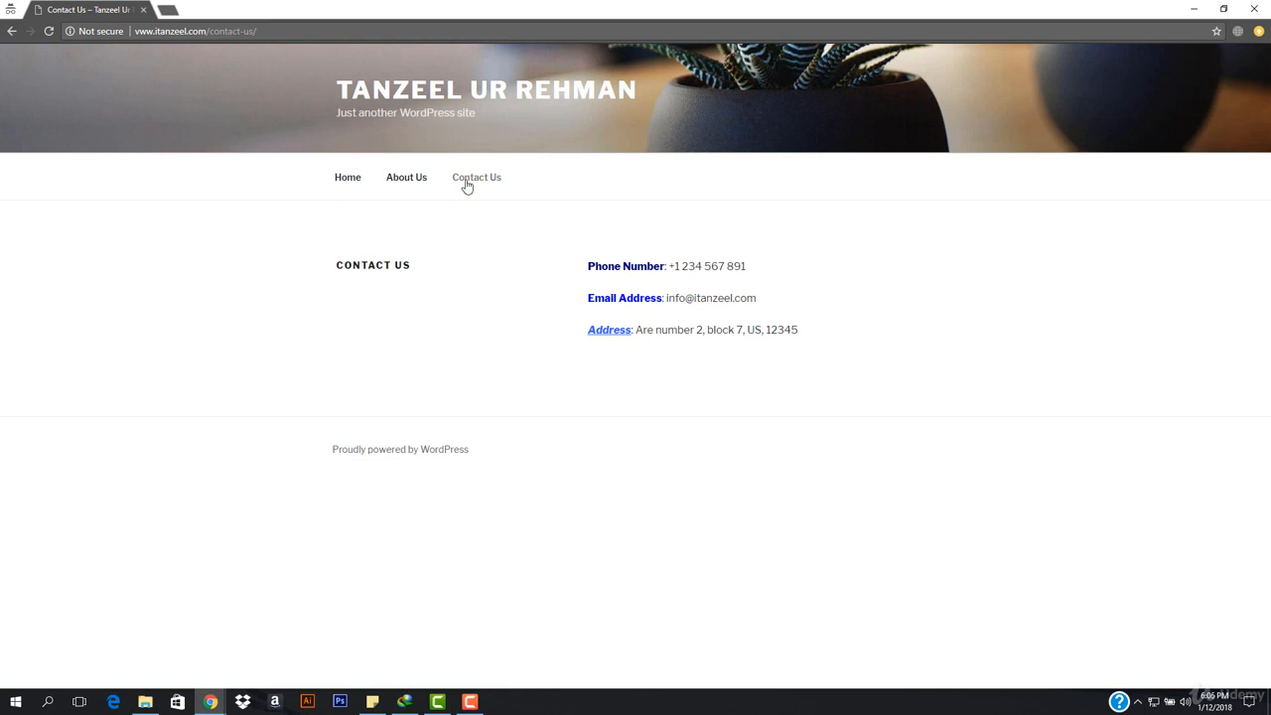
{"action": "left_click", "coordinate": [358, 180]}
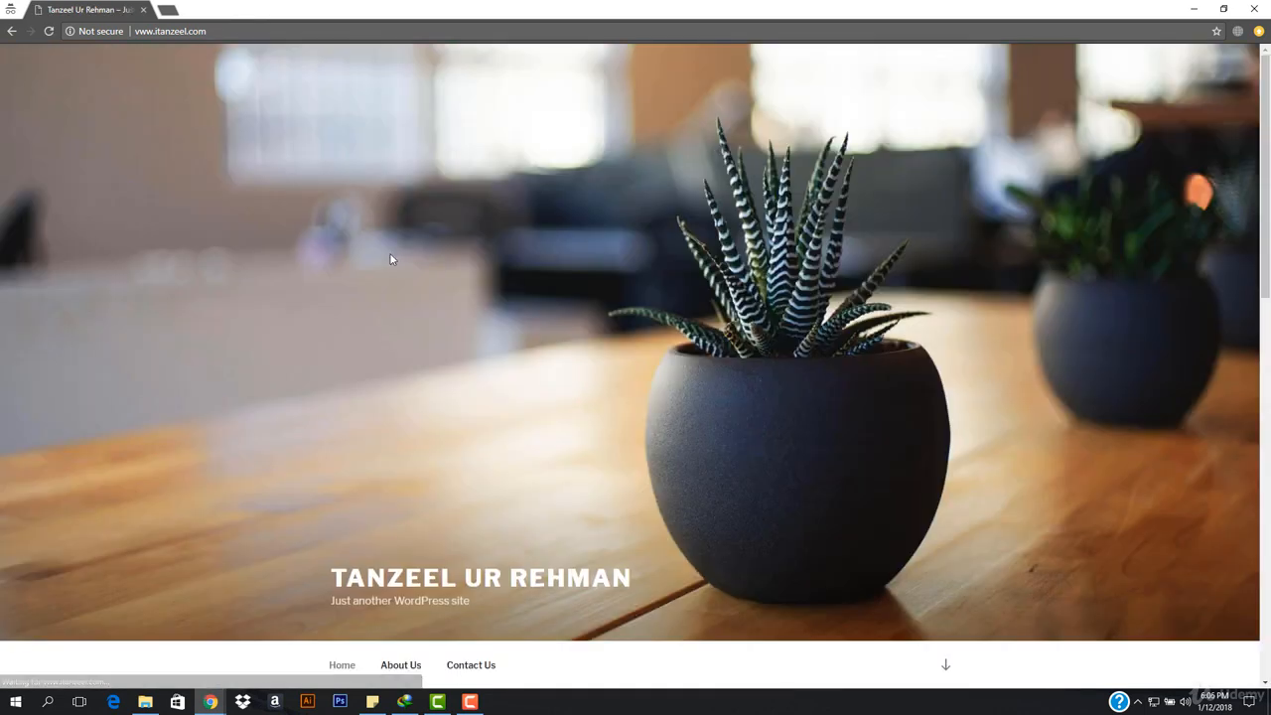
{"action": "scroll", "coordinate": [463, 448], "scroll_direction": "down", "scroll_amount": 9}
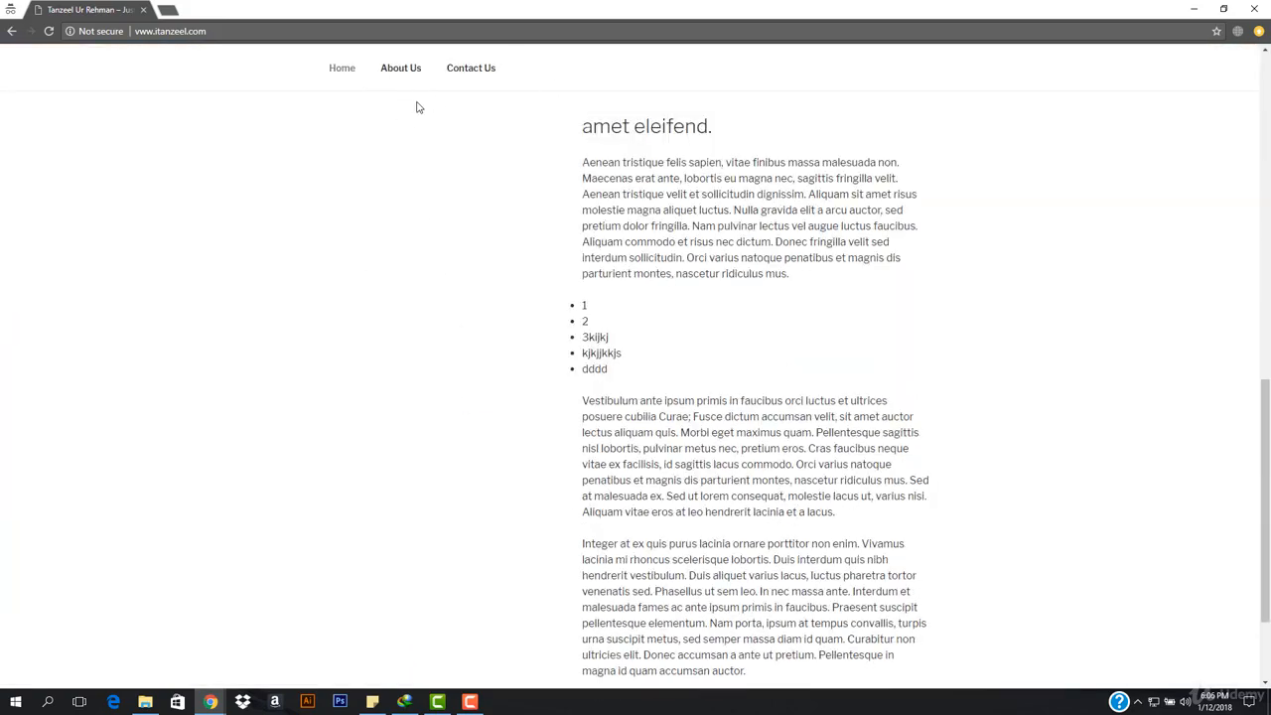
{"action": "scroll", "coordinate": [667, 260], "scroll_direction": "up", "scroll_amount": 6}
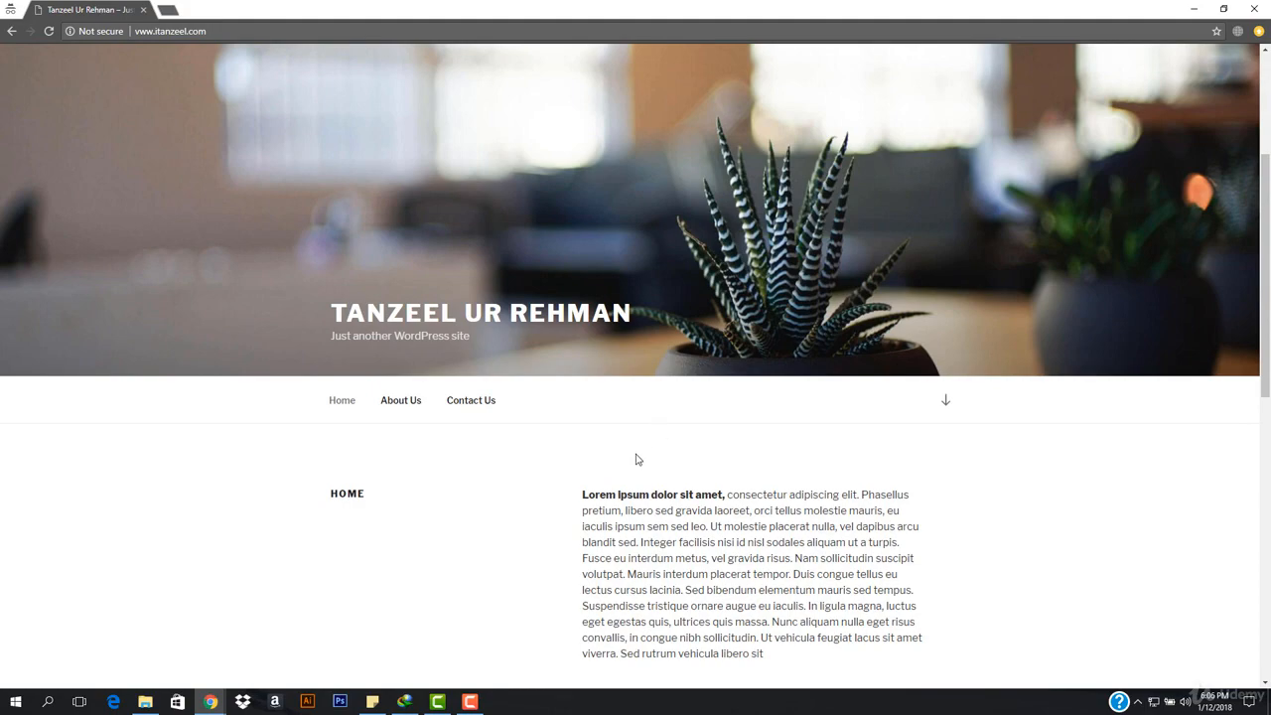
{"action": "scroll", "coordinate": [637, 459], "scroll_direction": "down", "scroll_amount": 10}
{"action": "scroll", "coordinate": [551, 411], "scroll_direction": "up", "scroll_amount": 10}
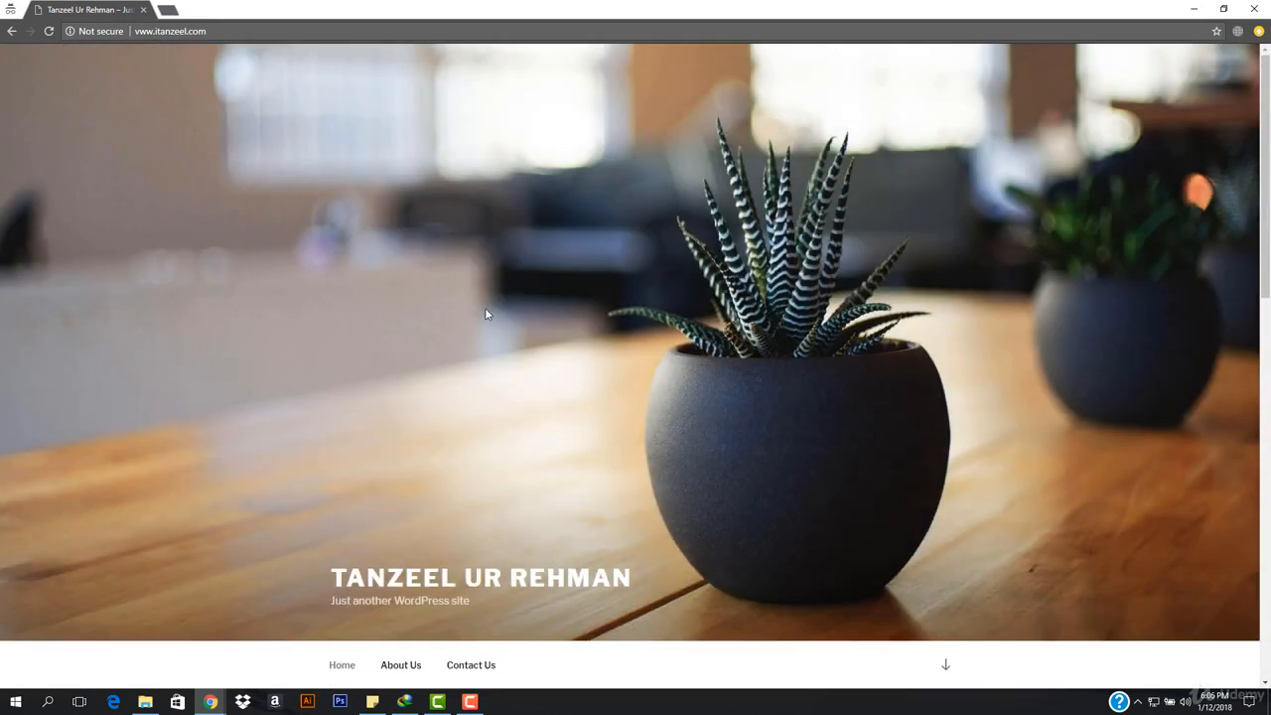
Inspect the header image's element in the developer tools, look through the Home page's HTML code, and close the tools
{"action": "right_click", "coordinate": [279, 287]}
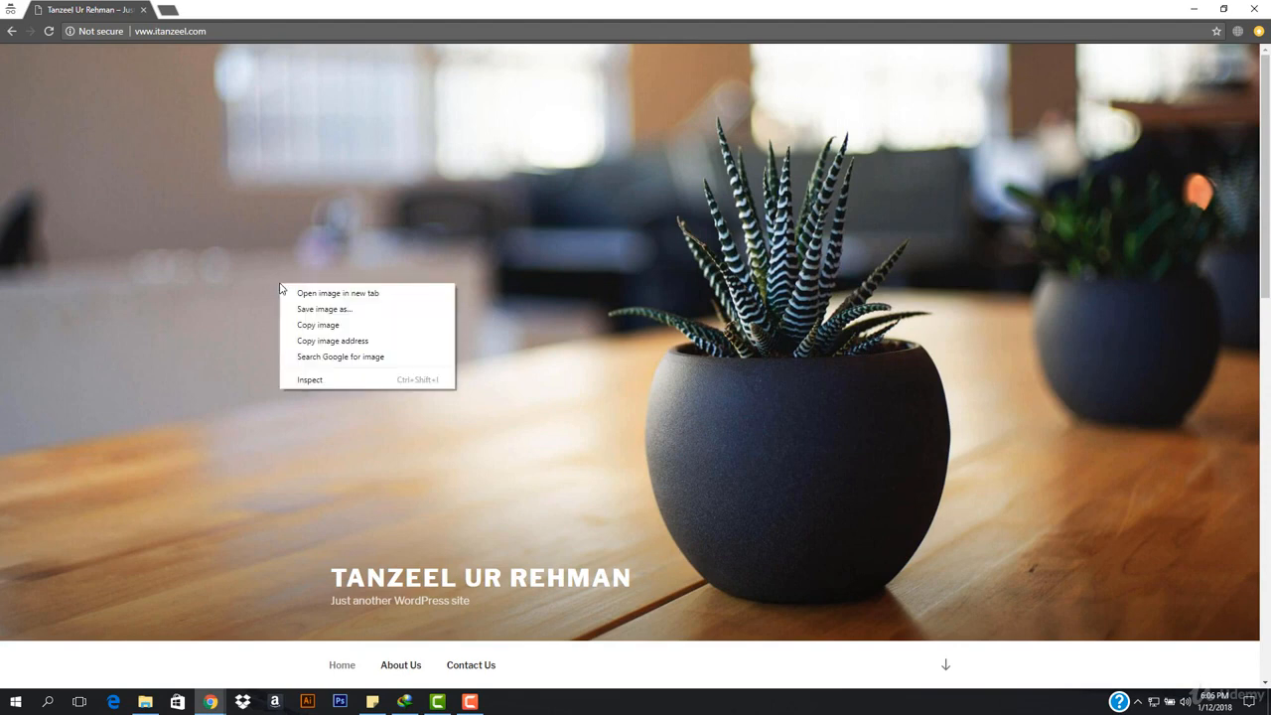
{"action": "left_click", "coordinate": [363, 380]}
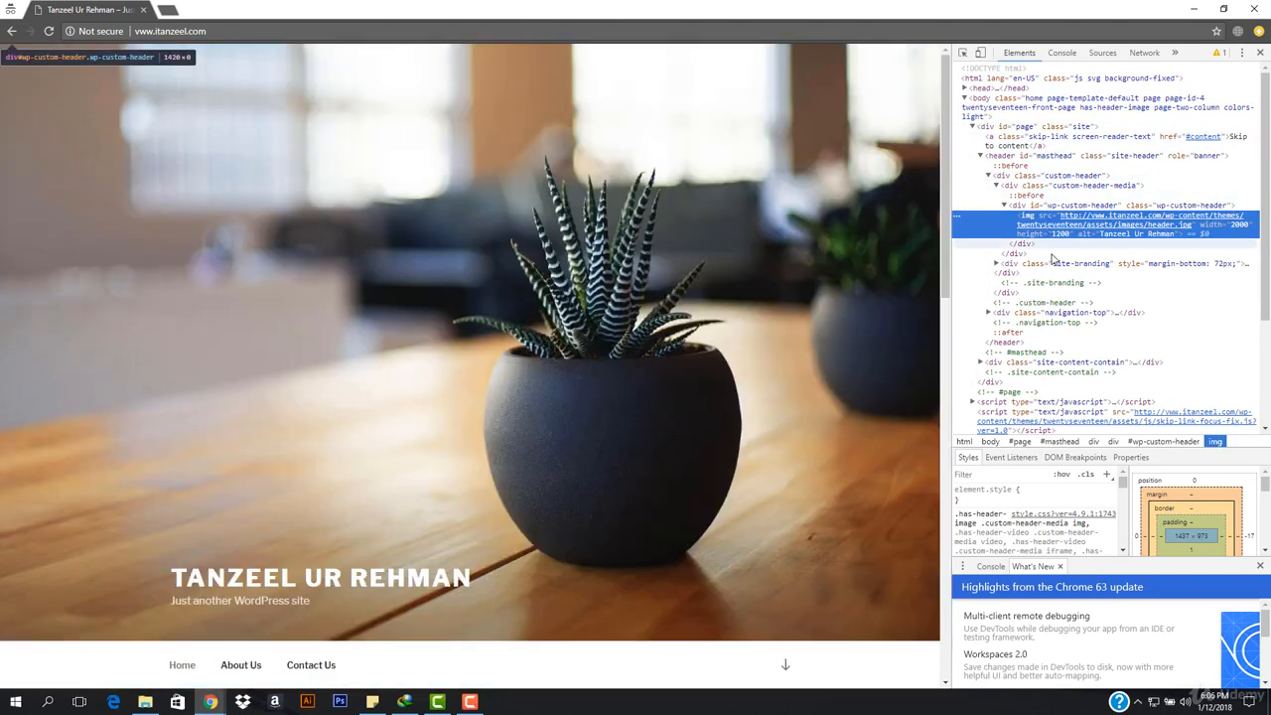
{"action": "scroll", "coordinate": [1092, 268], "scroll_direction": "down", "scroll_amount": 3}
{"action": "scroll", "coordinate": [778, 350], "scroll_direction": "down", "scroll_amount": 5}
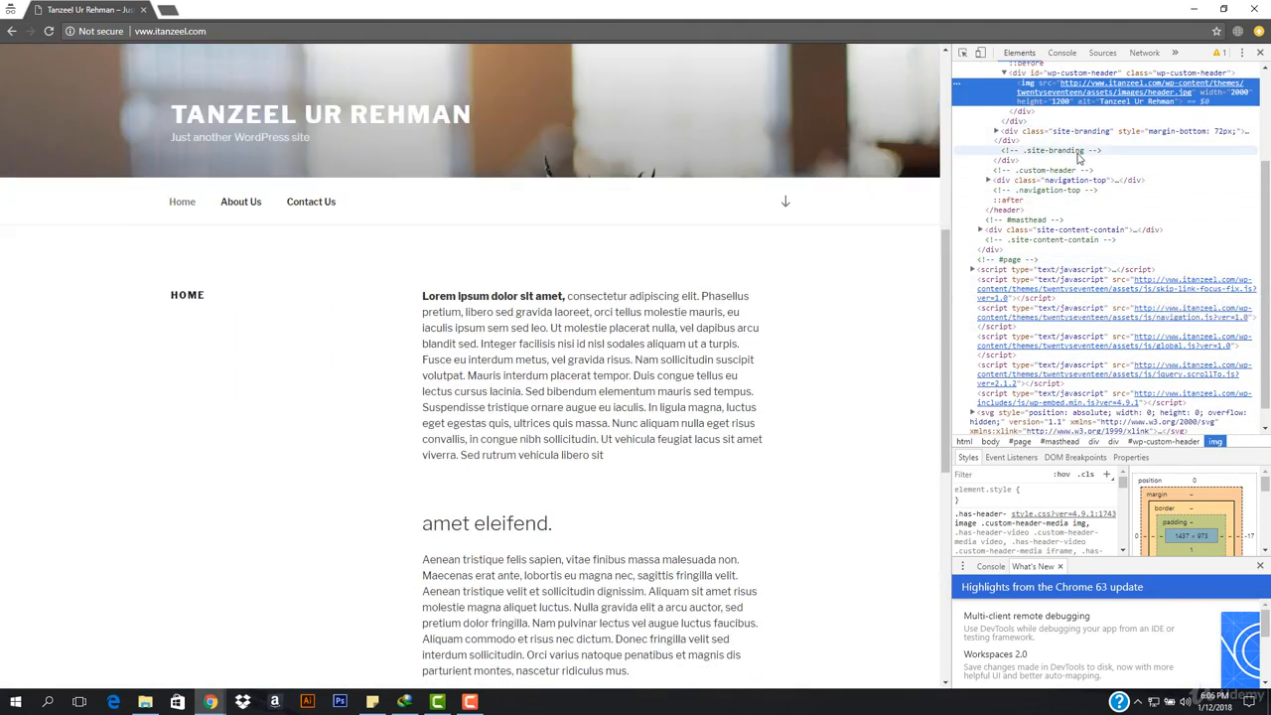
{"action": "scroll", "coordinate": [1062, 273], "scroll_direction": "down", "scroll_amount": 1}
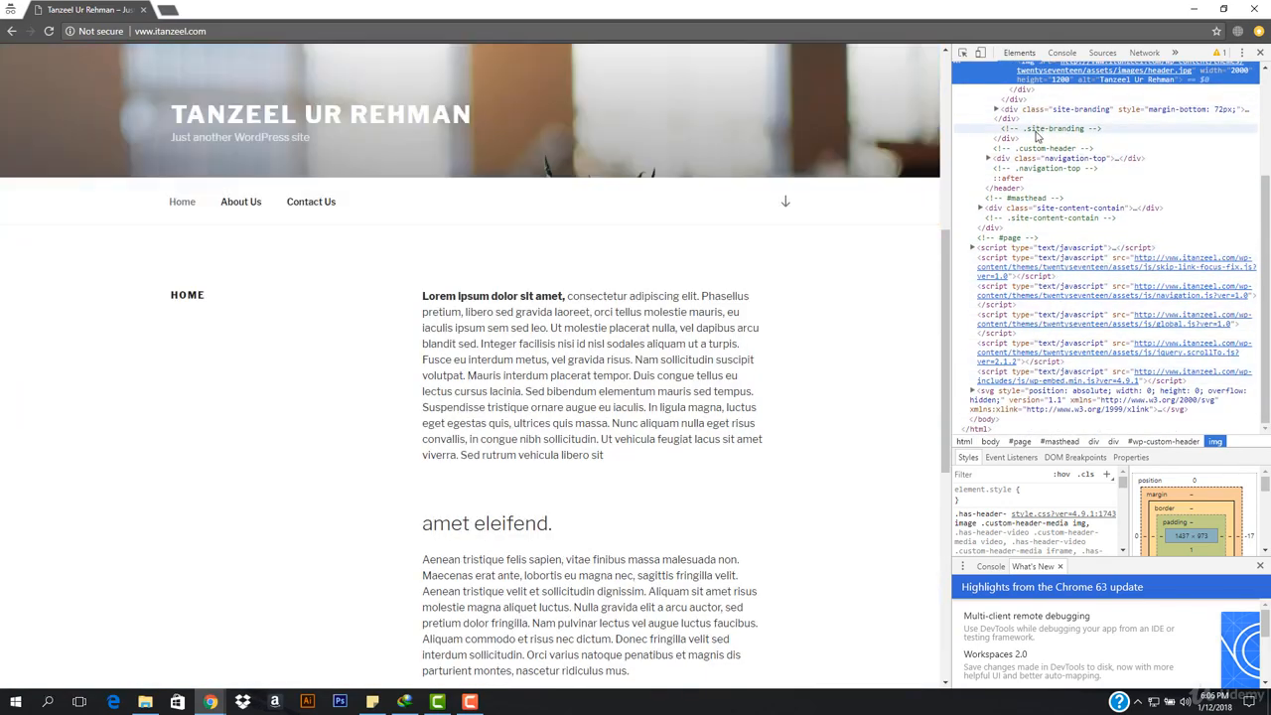
{"action": "scroll", "coordinate": [1052, 139], "scroll_direction": "up", "scroll_amount": 3}
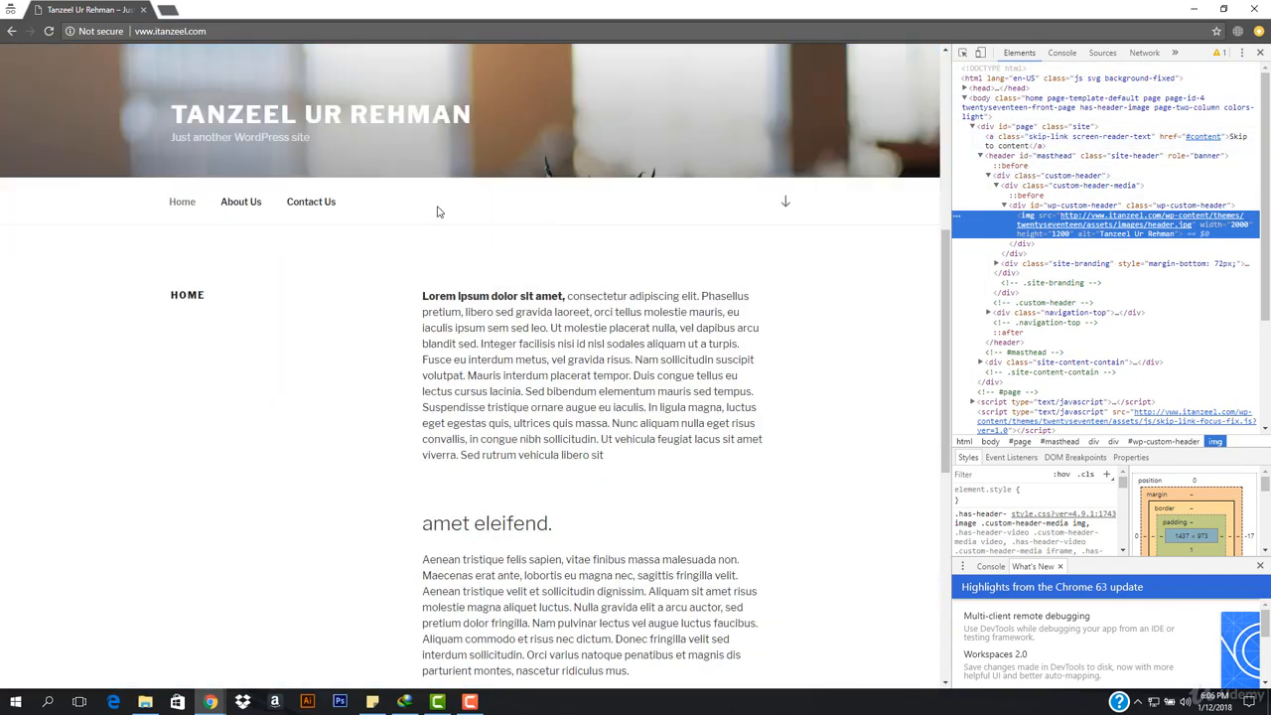
{"action": "scroll", "coordinate": [617, 191], "scroll_direction": "up", "scroll_amount": 4}
{"action": "left_click", "coordinate": [1260, 52]}
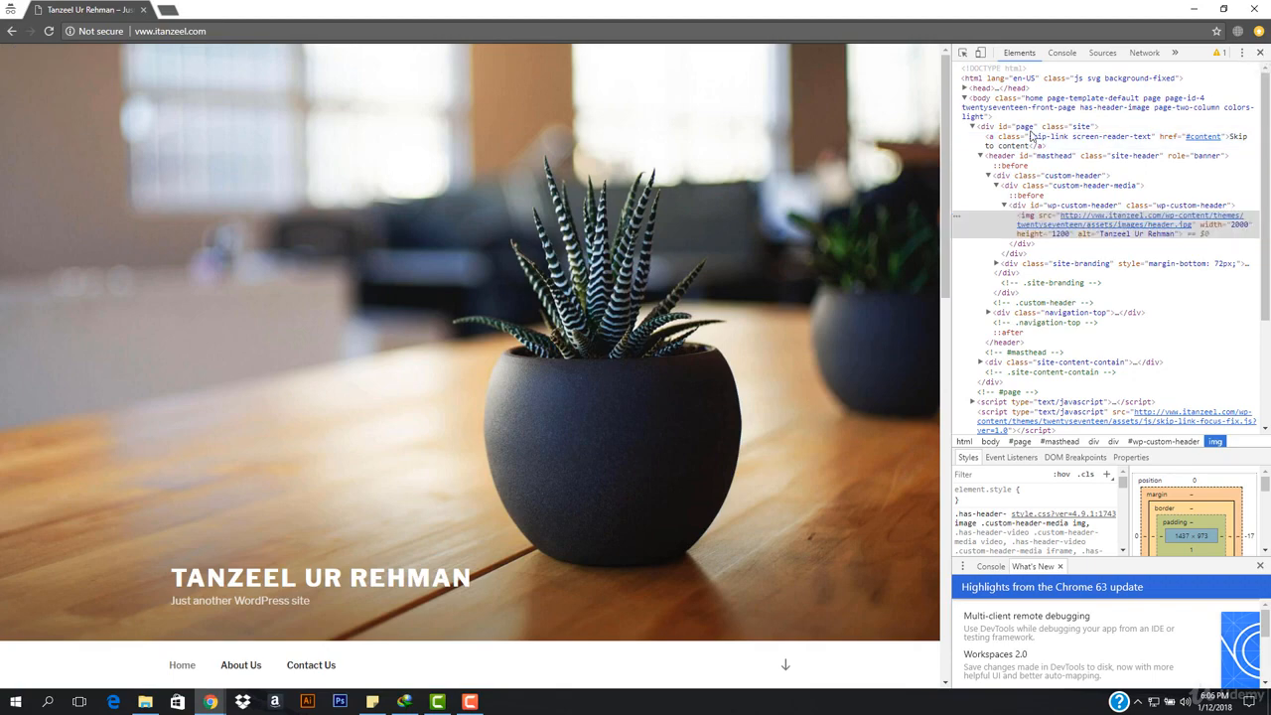
Review the Home page's layout once more, from the header image and navigation menu to the body text
{"action": "scroll", "coordinate": [463, 258], "scroll_direction": "down", "scroll_amount": 8}
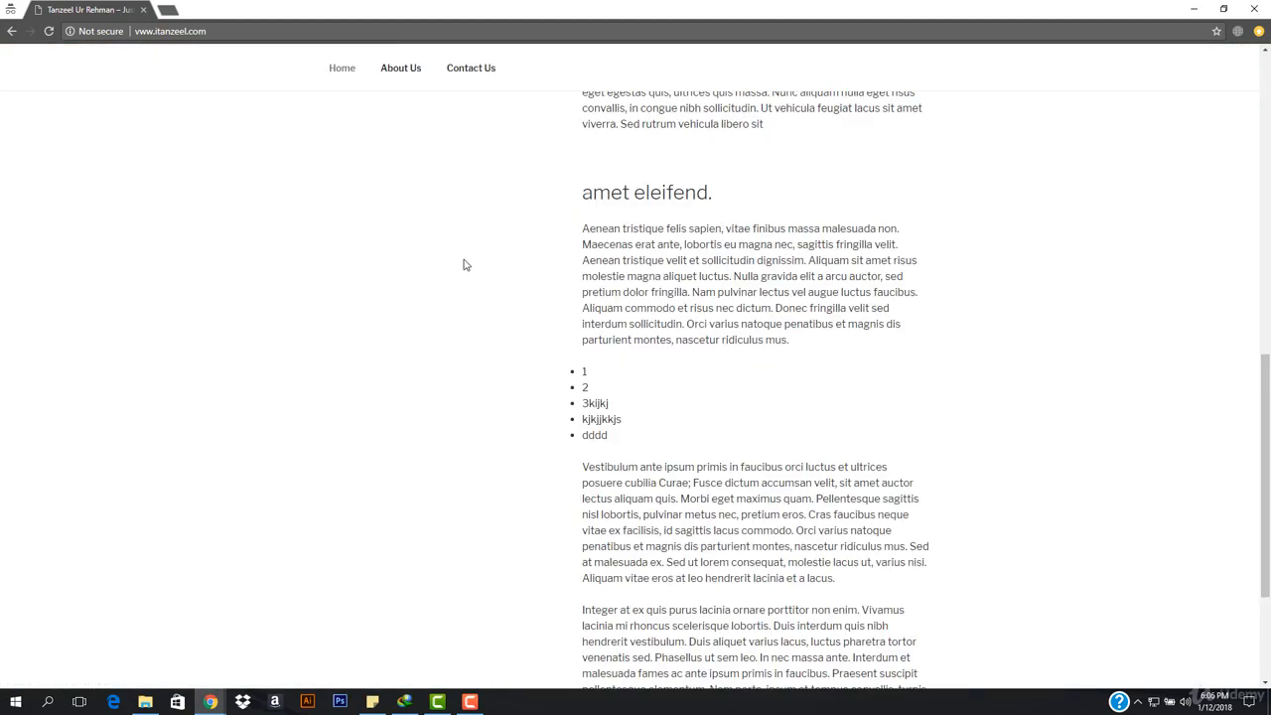
{"action": "scroll", "coordinate": [444, 283], "scroll_direction": "up", "scroll_amount": 8}
{"action": "scroll", "coordinate": [585, 353], "scroll_direction": "down", "scroll_amount": 5}
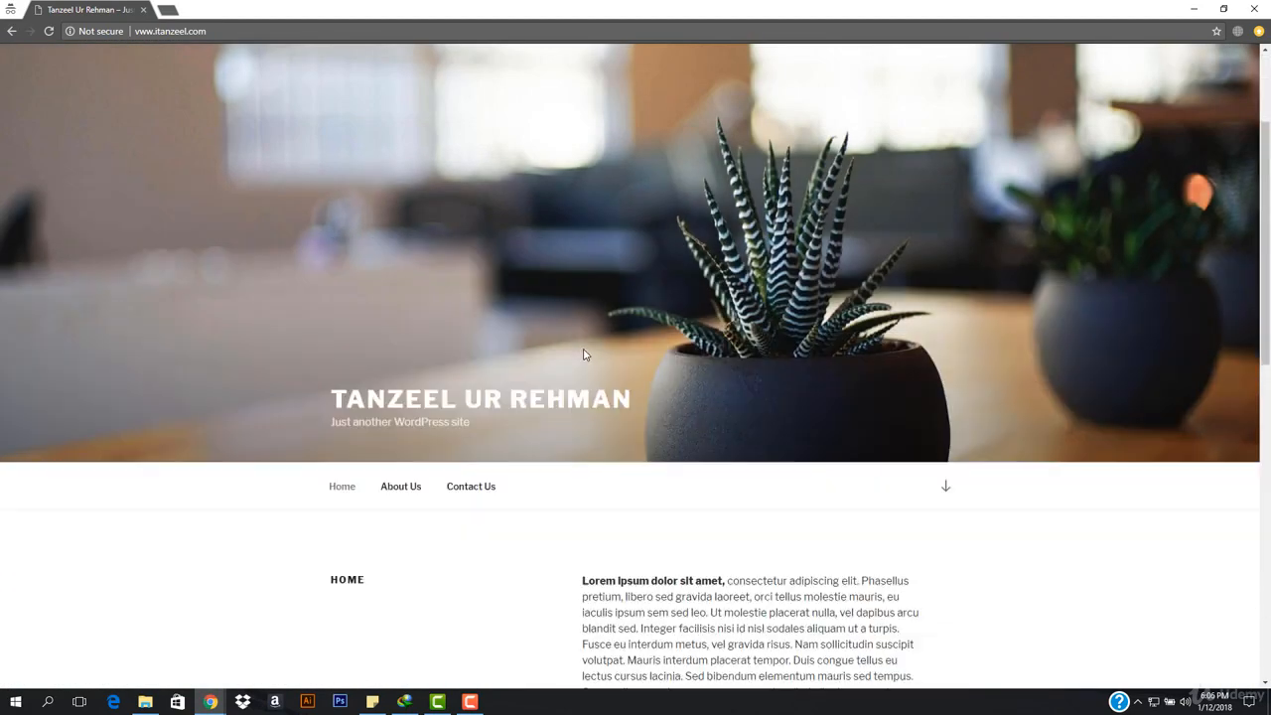
{"action": "scroll", "coordinate": [583, 355], "scroll_direction": "down", "scroll_amount": 1}
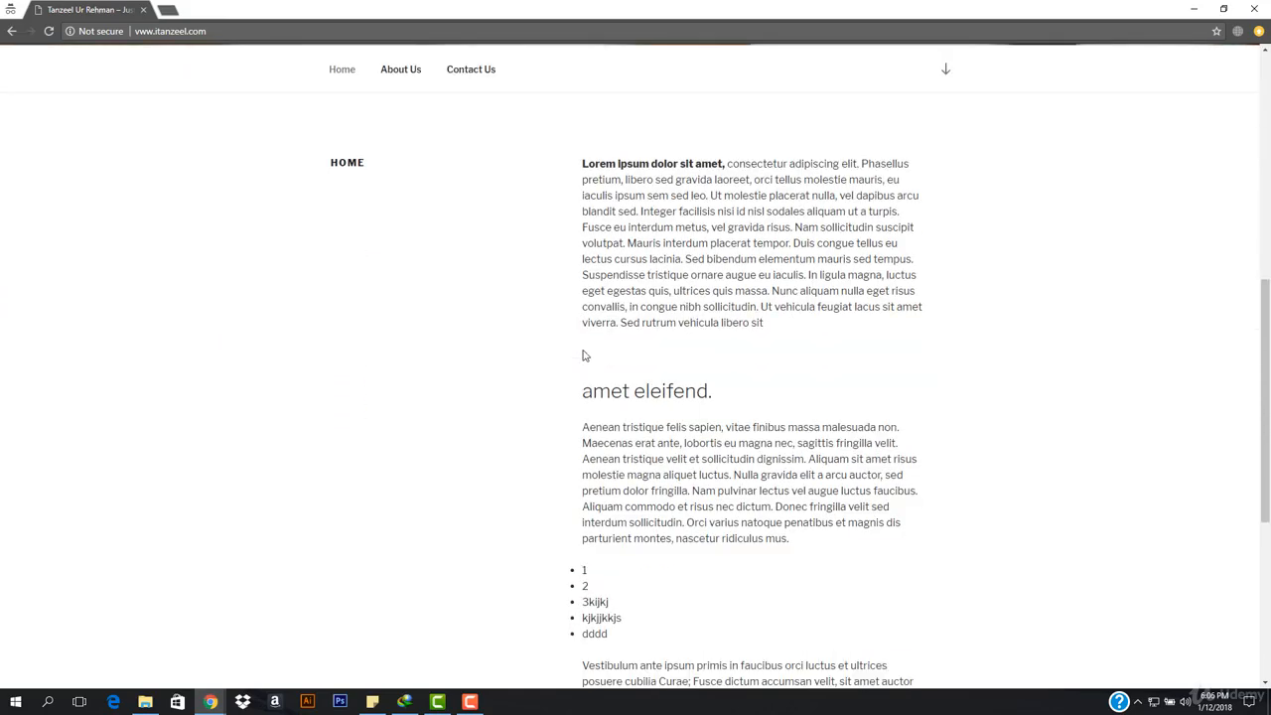
{"action": "scroll", "coordinate": [584, 354], "scroll_direction": "up", "scroll_amount": 3}
{"action": "scroll", "coordinate": [553, 361], "scroll_direction": "up", "scroll_amount": 4}
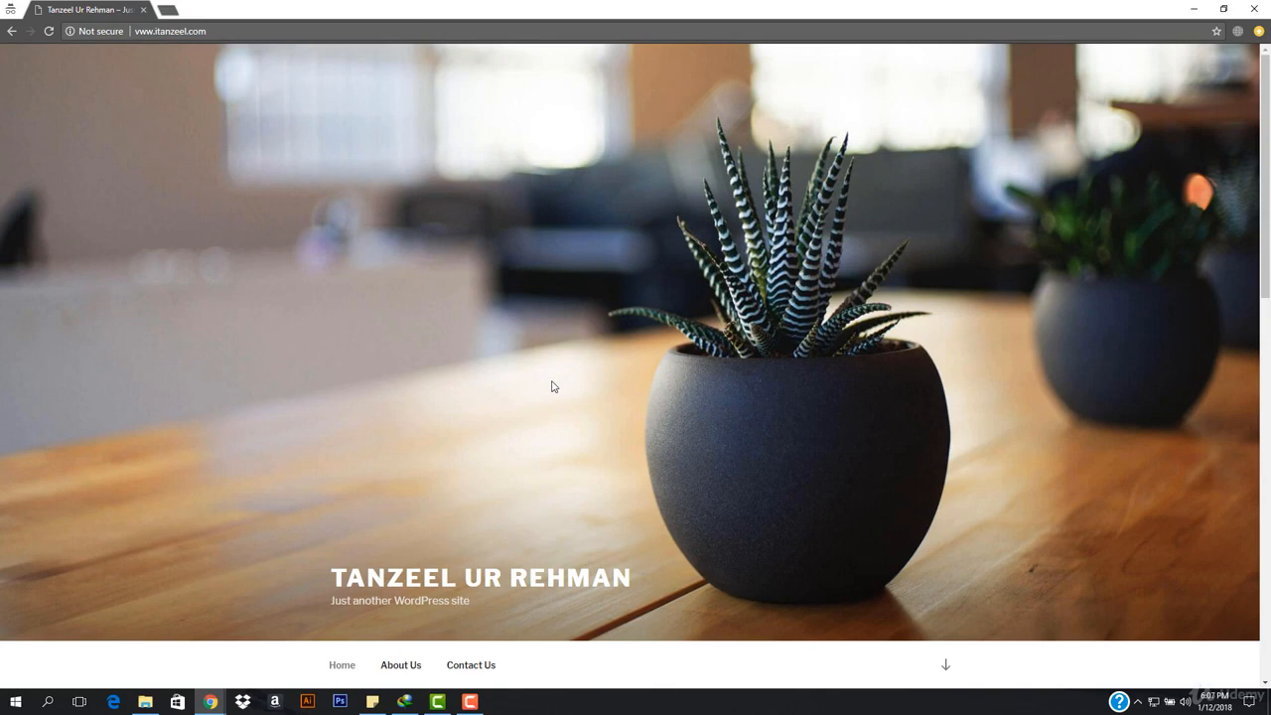
{"action": "scroll", "coordinate": [553, 386], "scroll_direction": "down", "scroll_amount": 2}
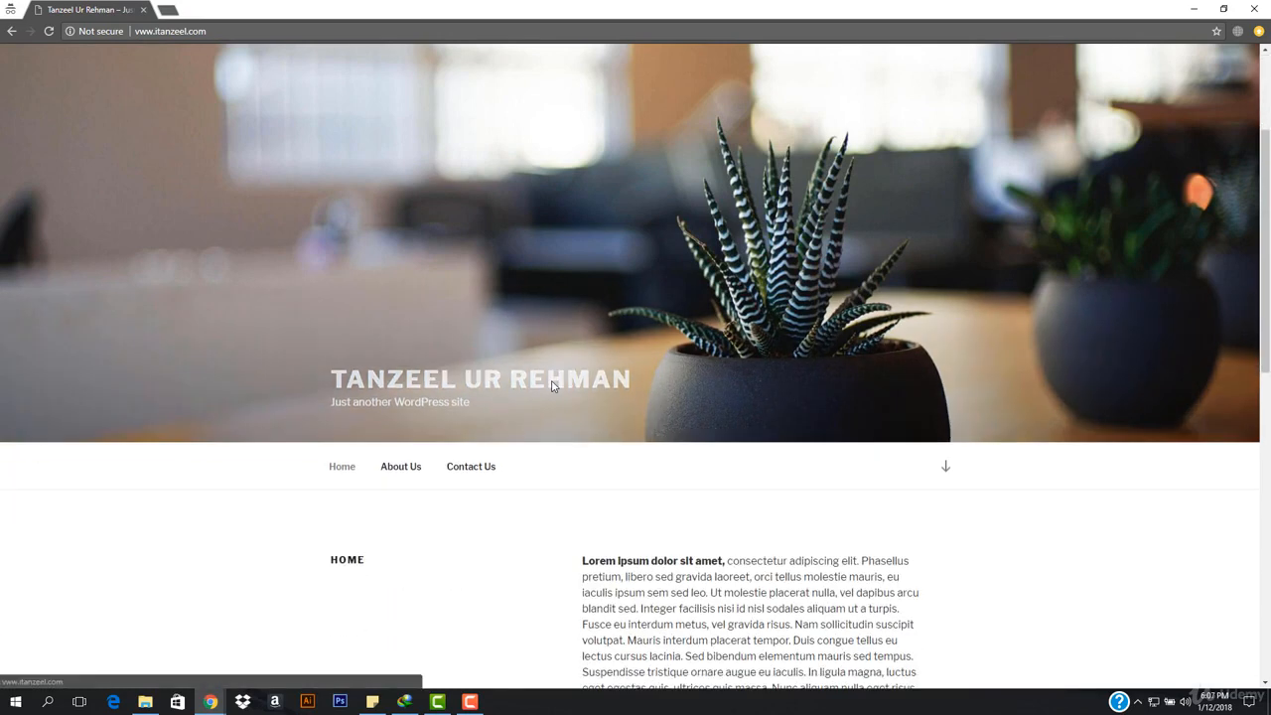
{"action": "scroll", "coordinate": [553, 386], "scroll_direction": "down", "scroll_amount": 4}
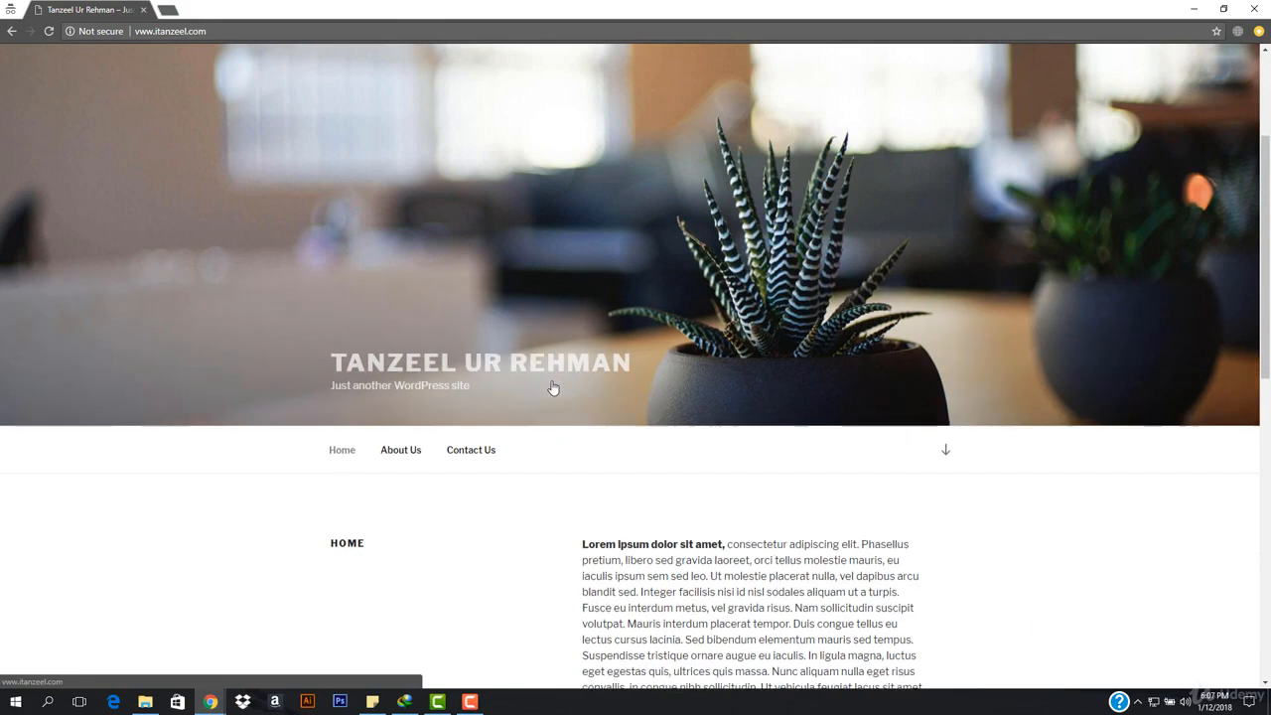
{"action": "scroll", "coordinate": [553, 386], "scroll_direction": "up", "scroll_amount": 5}
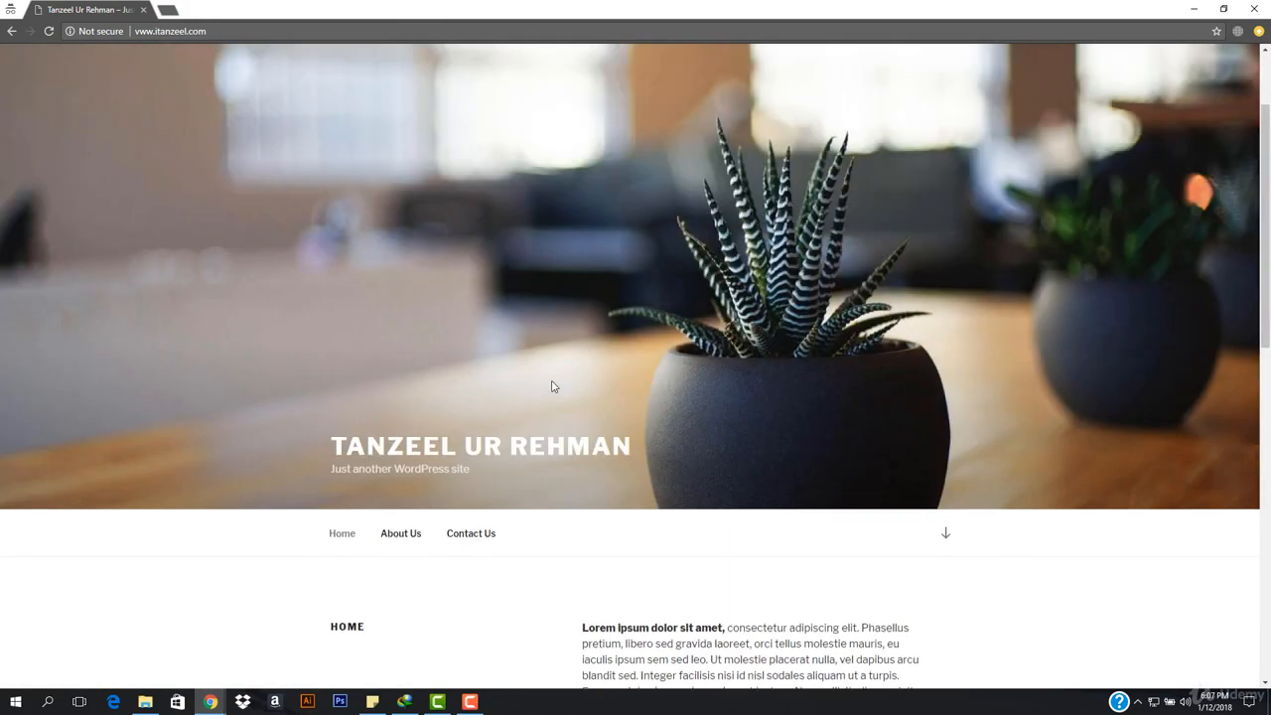